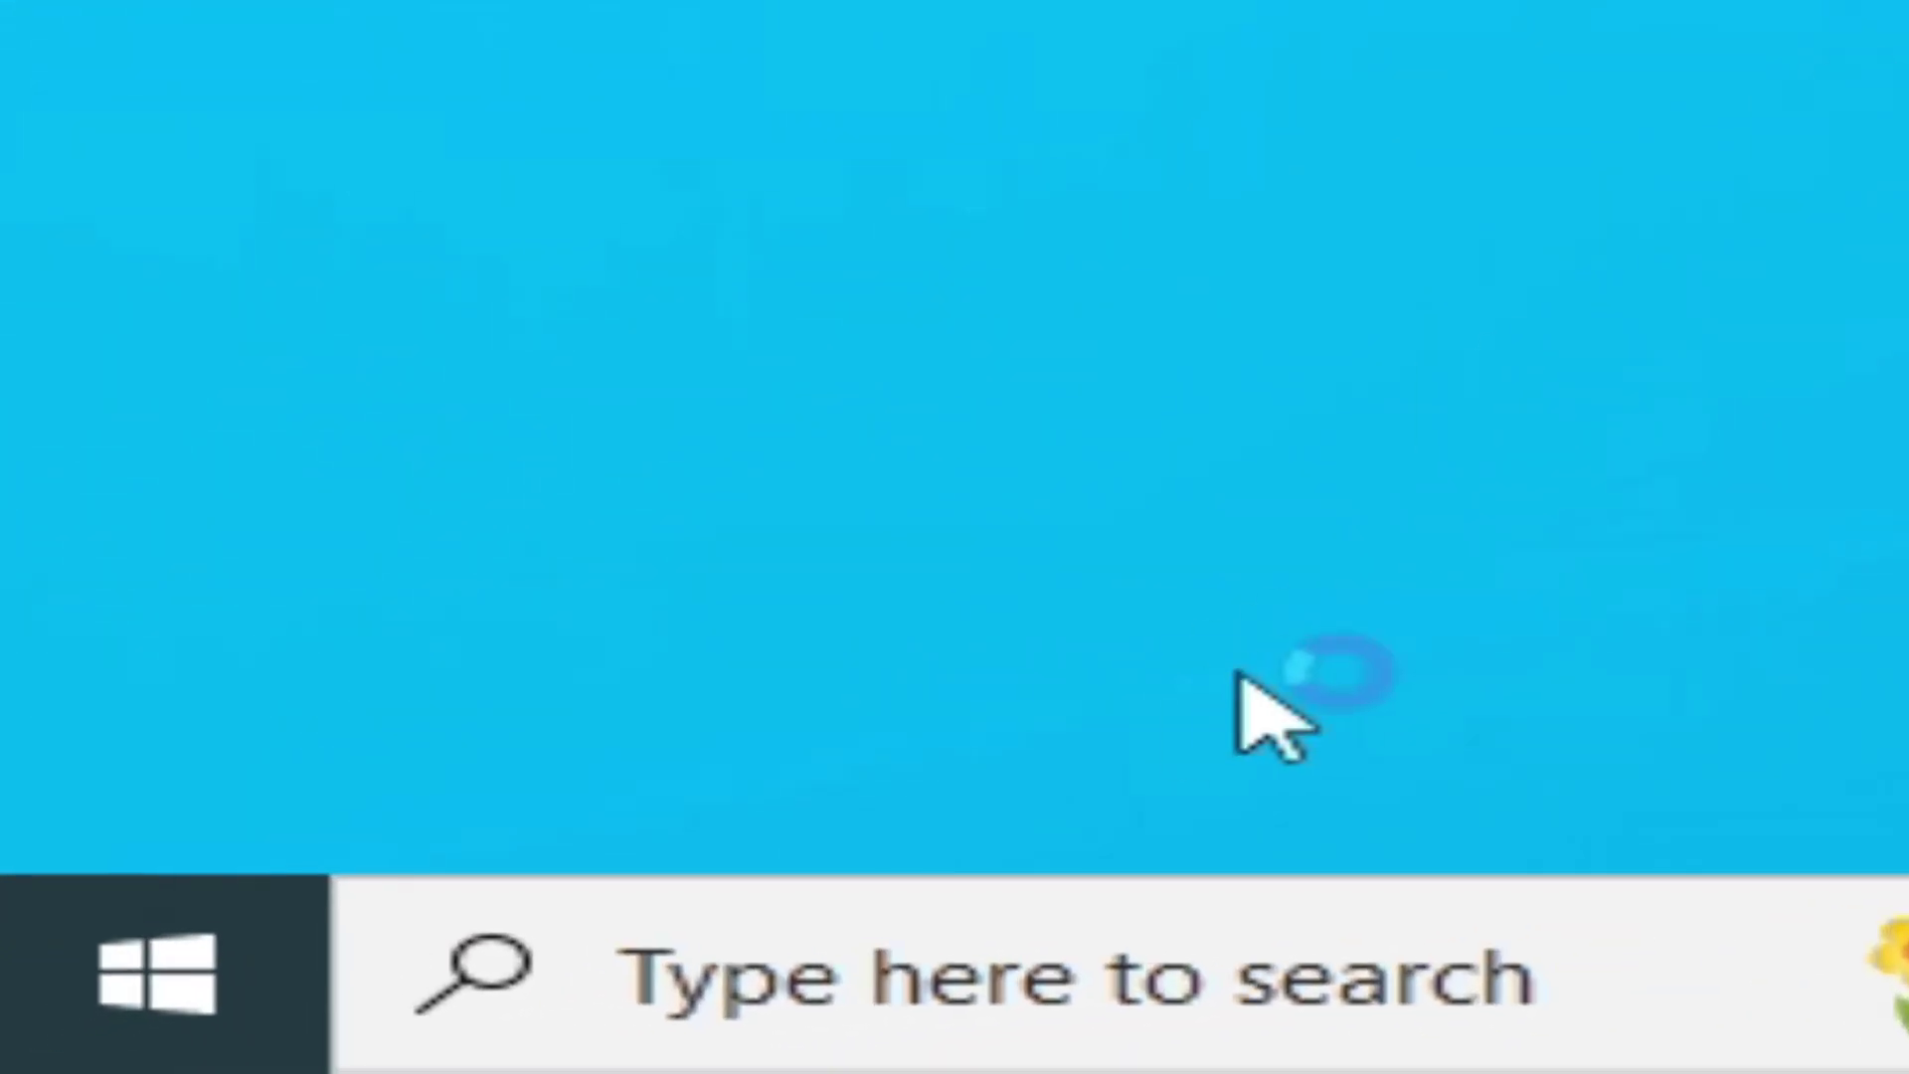
Search Windows for 'task' and launch Task Manager from the results
left_click(552, 1037)
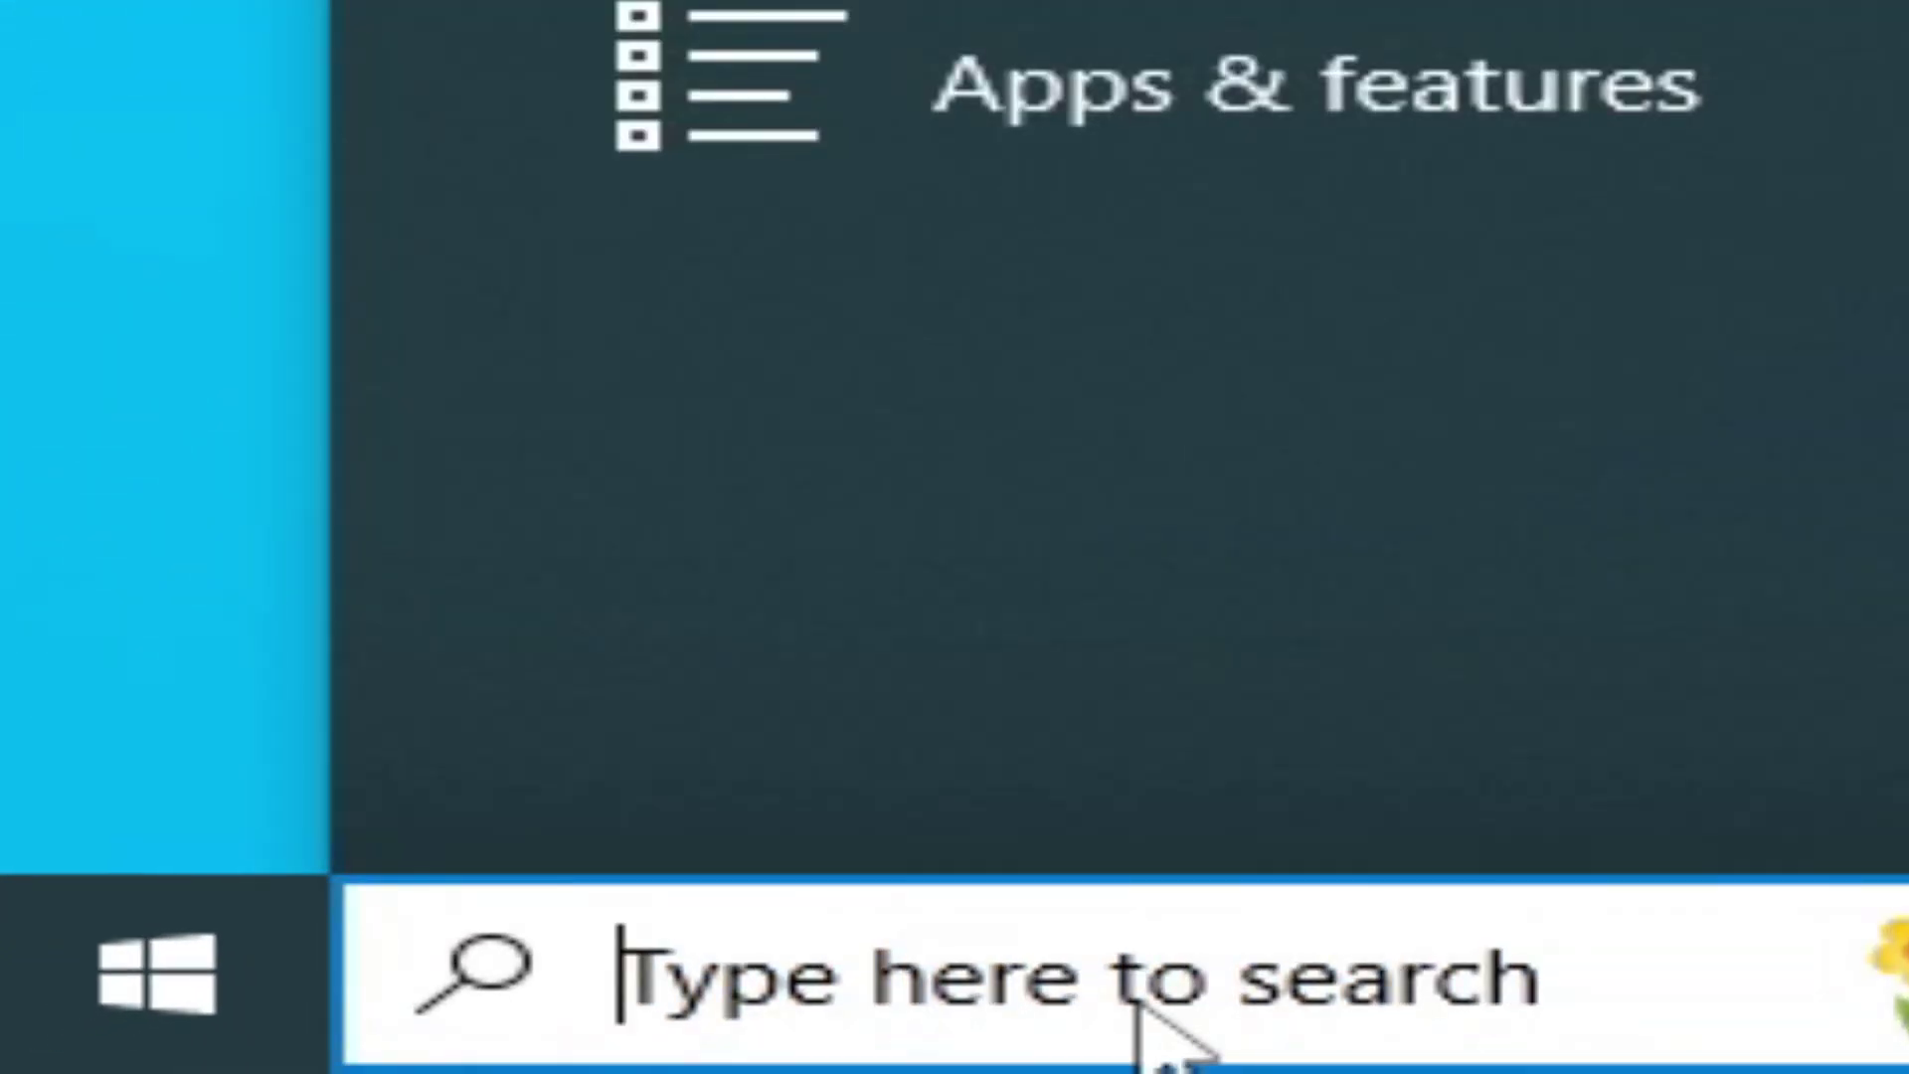
type("task")
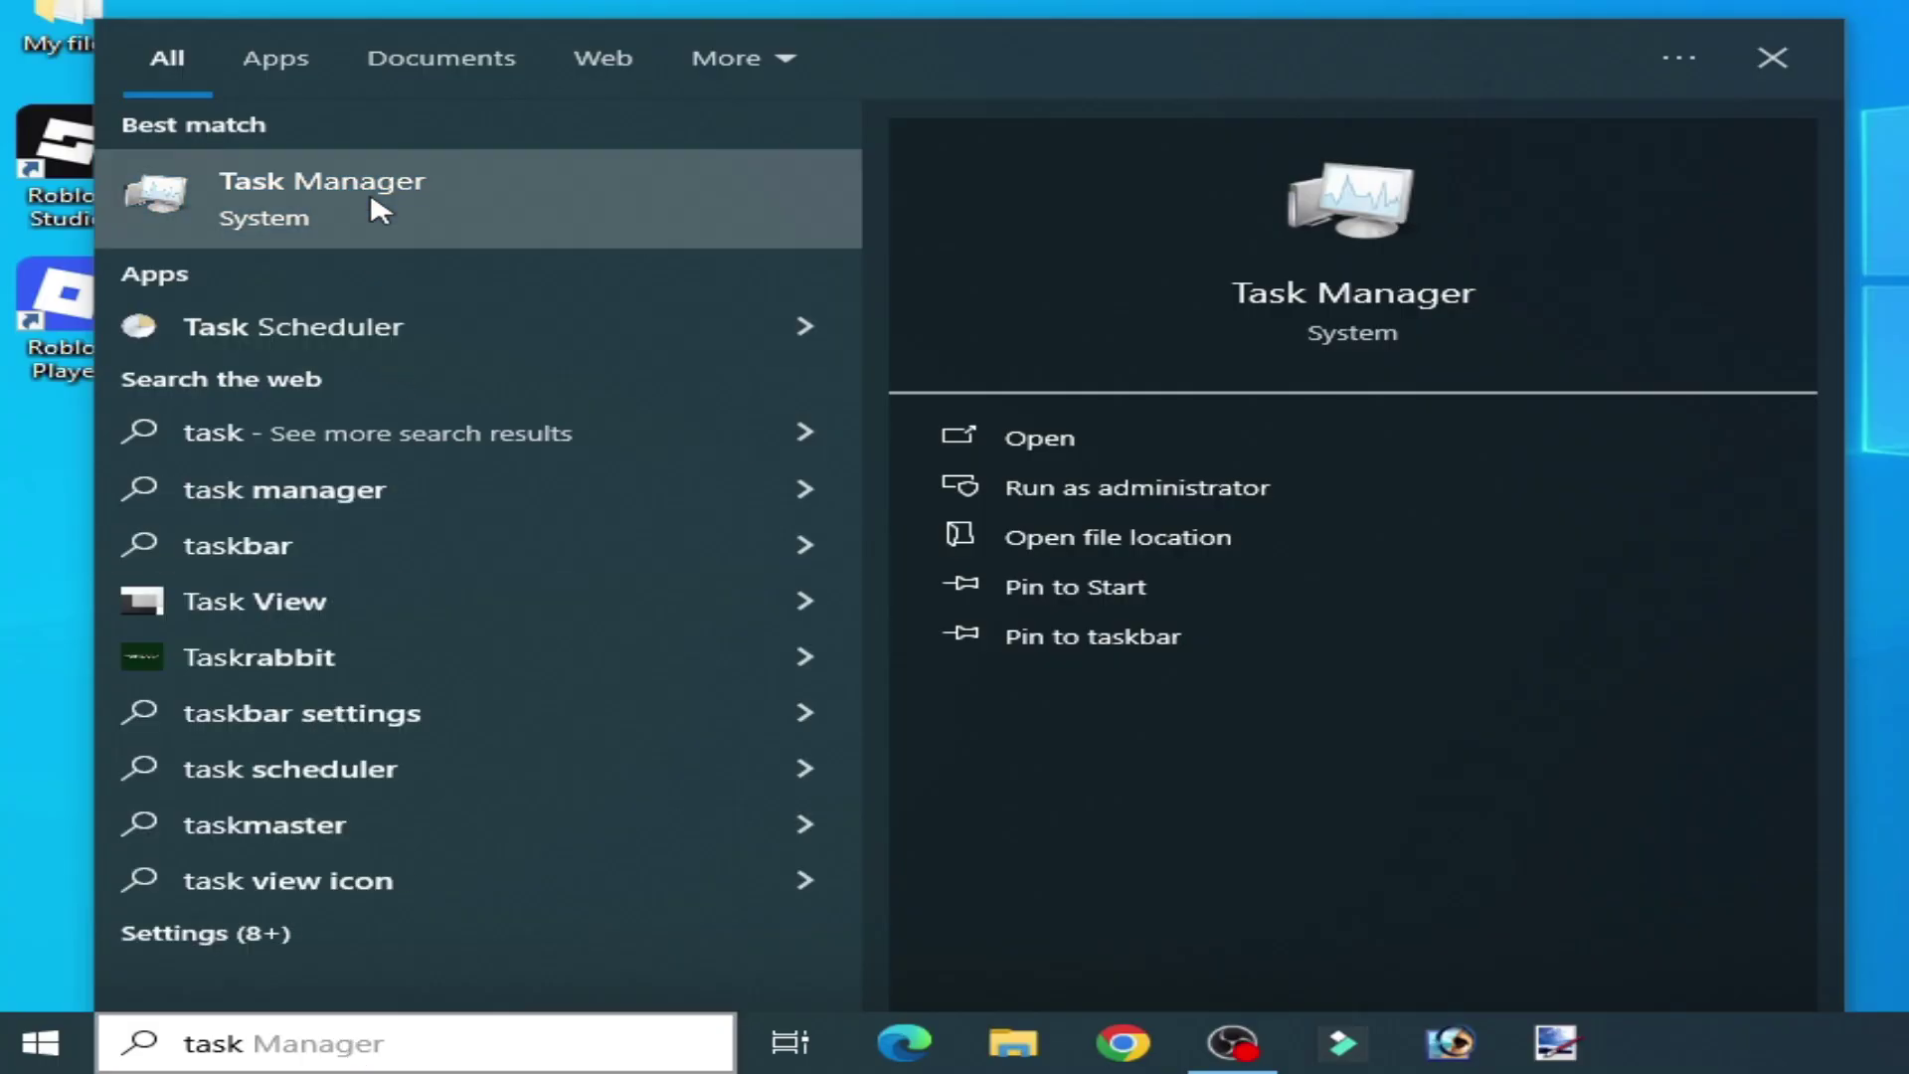
left_click(391, 204)
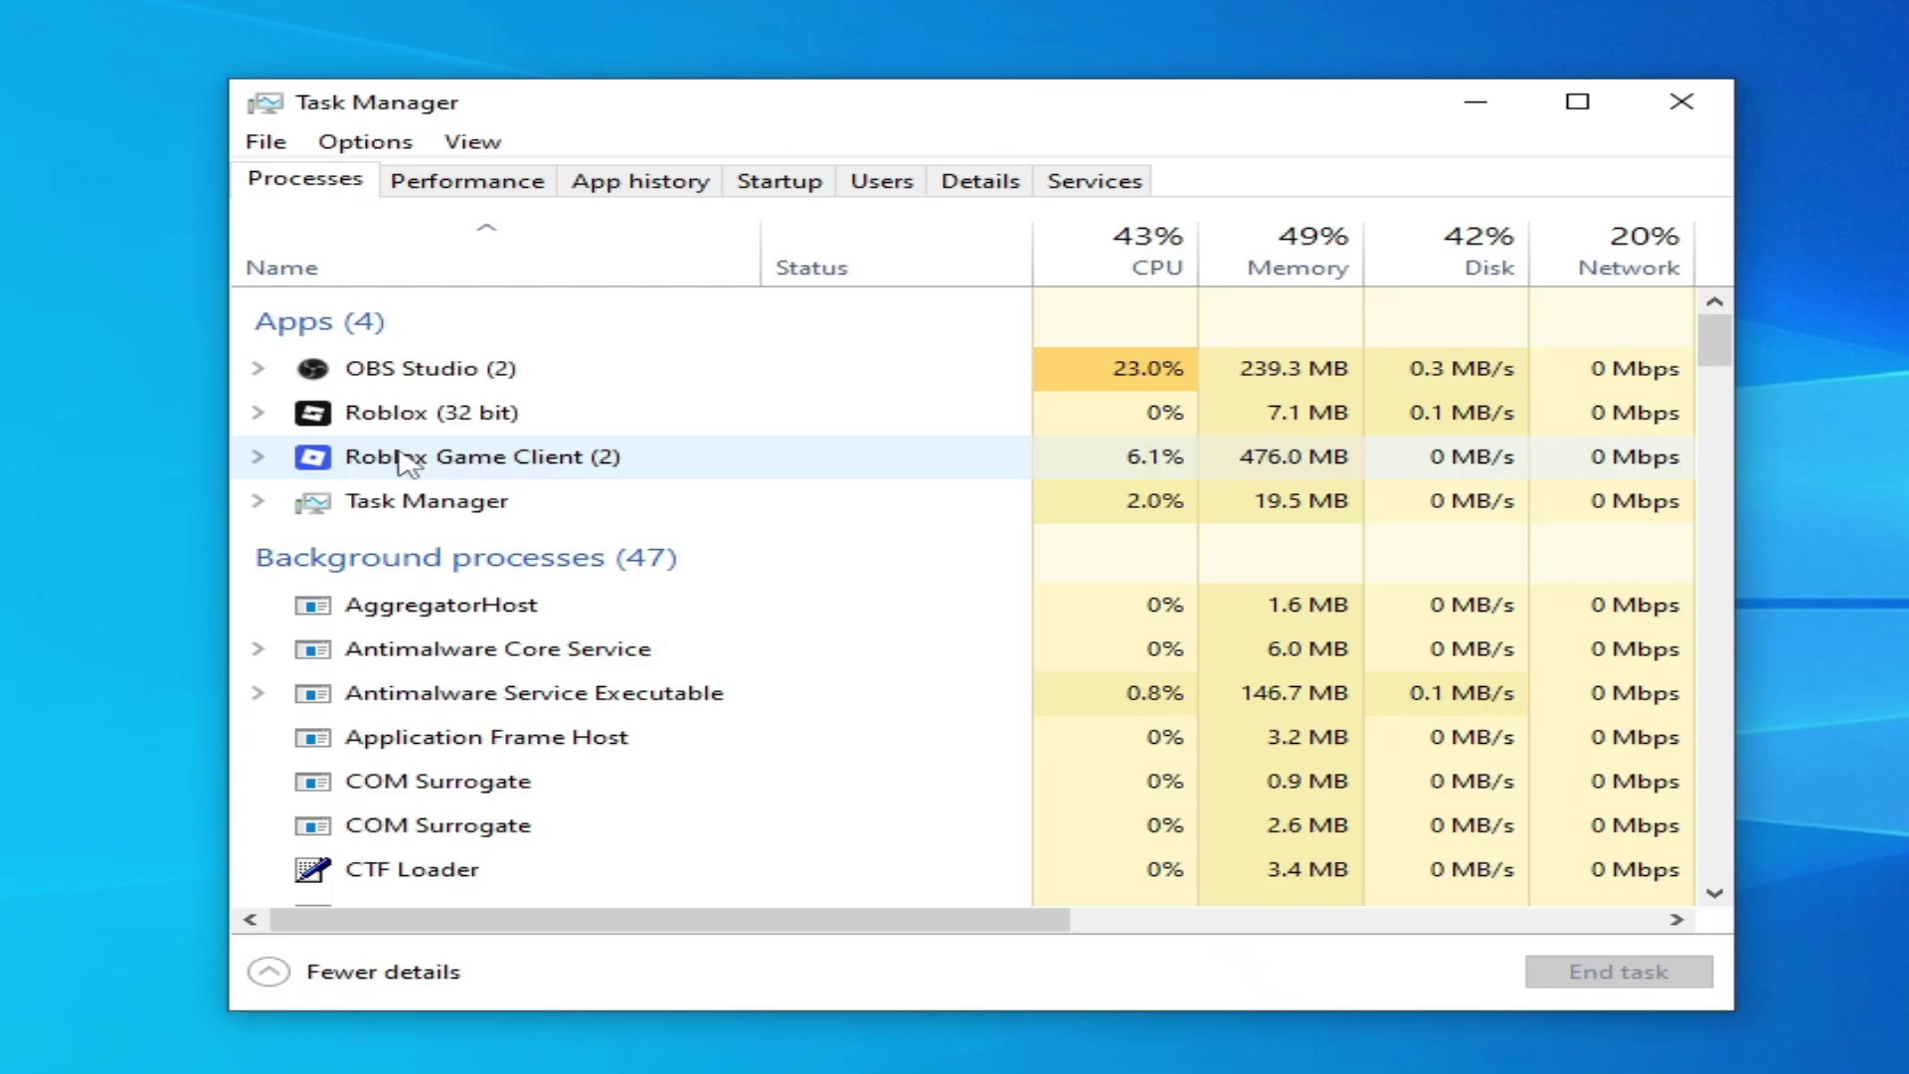
End the Roblox Game Client, Roblox (32 bit) and background Roblox processes, then close Task Manager
left_click(666, 440)
right_click(420, 459)
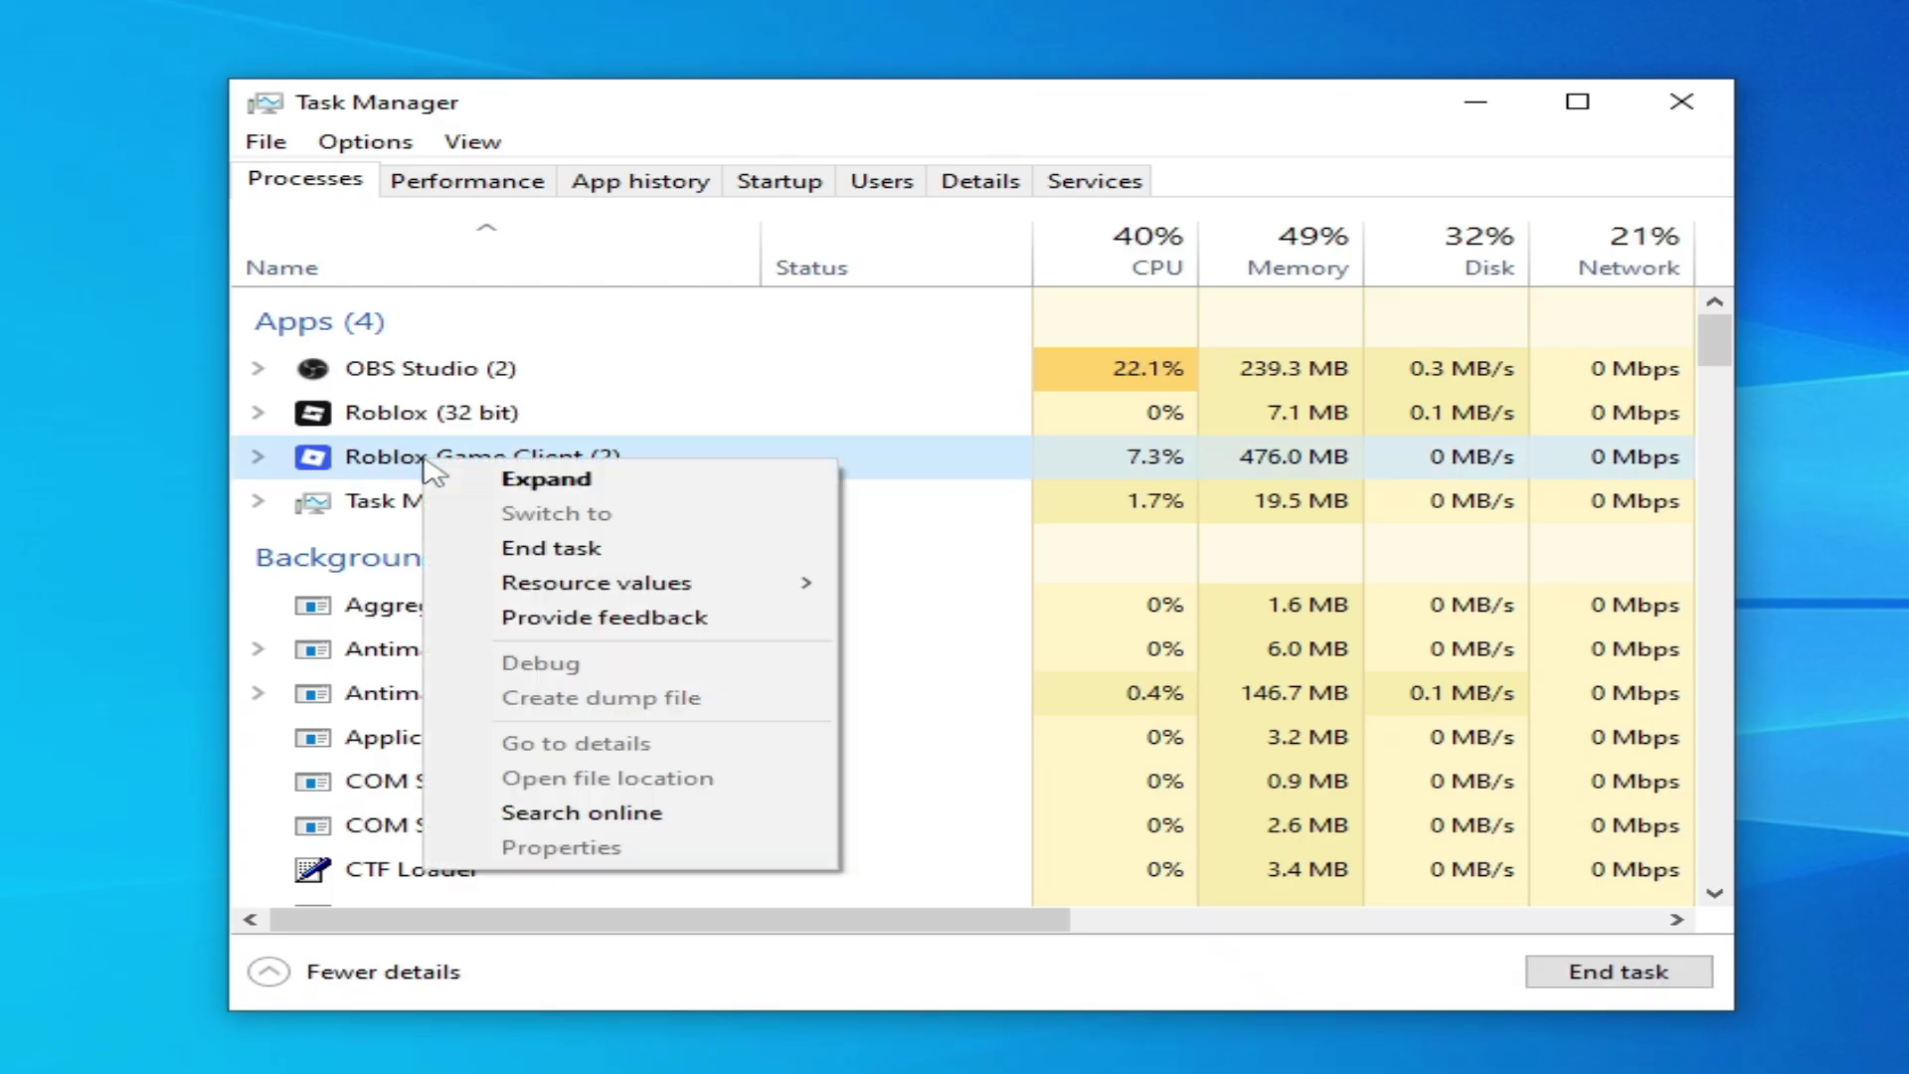
left_click(510, 548)
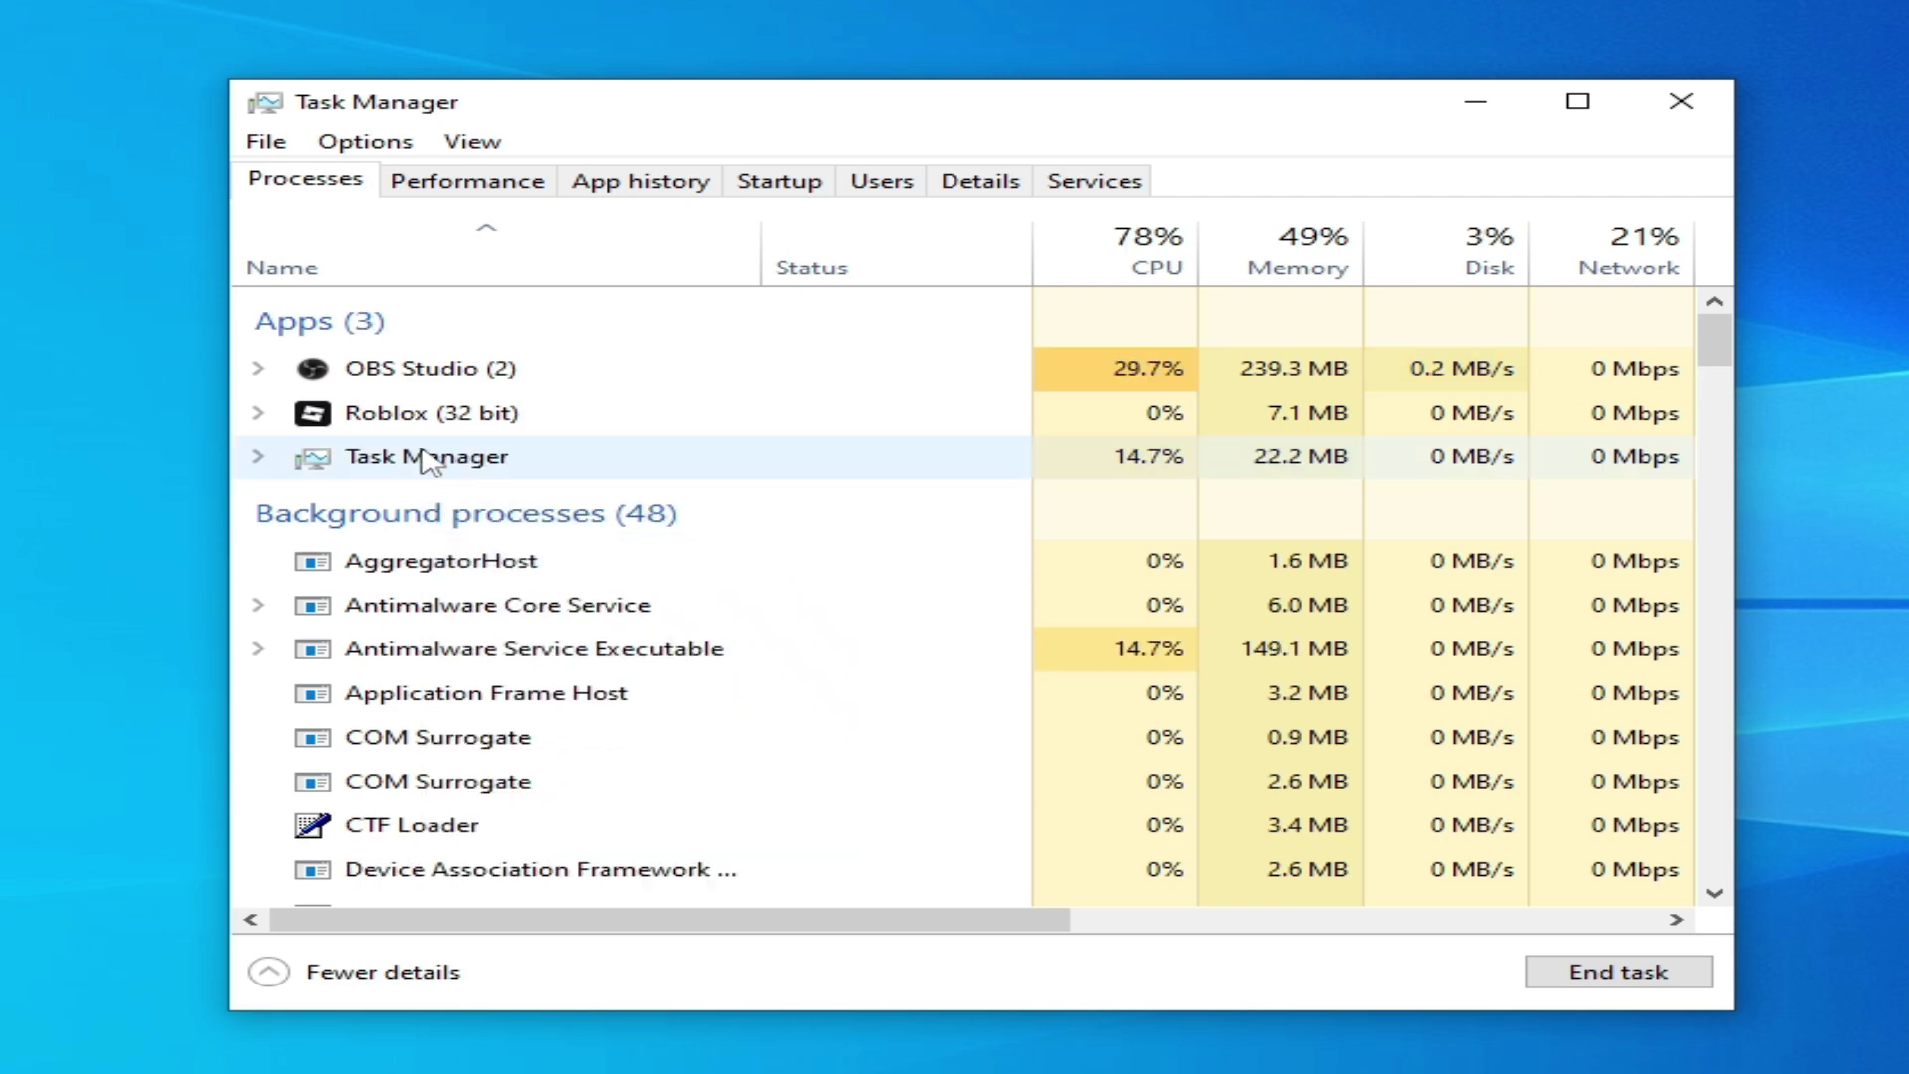
right_click(415, 420)
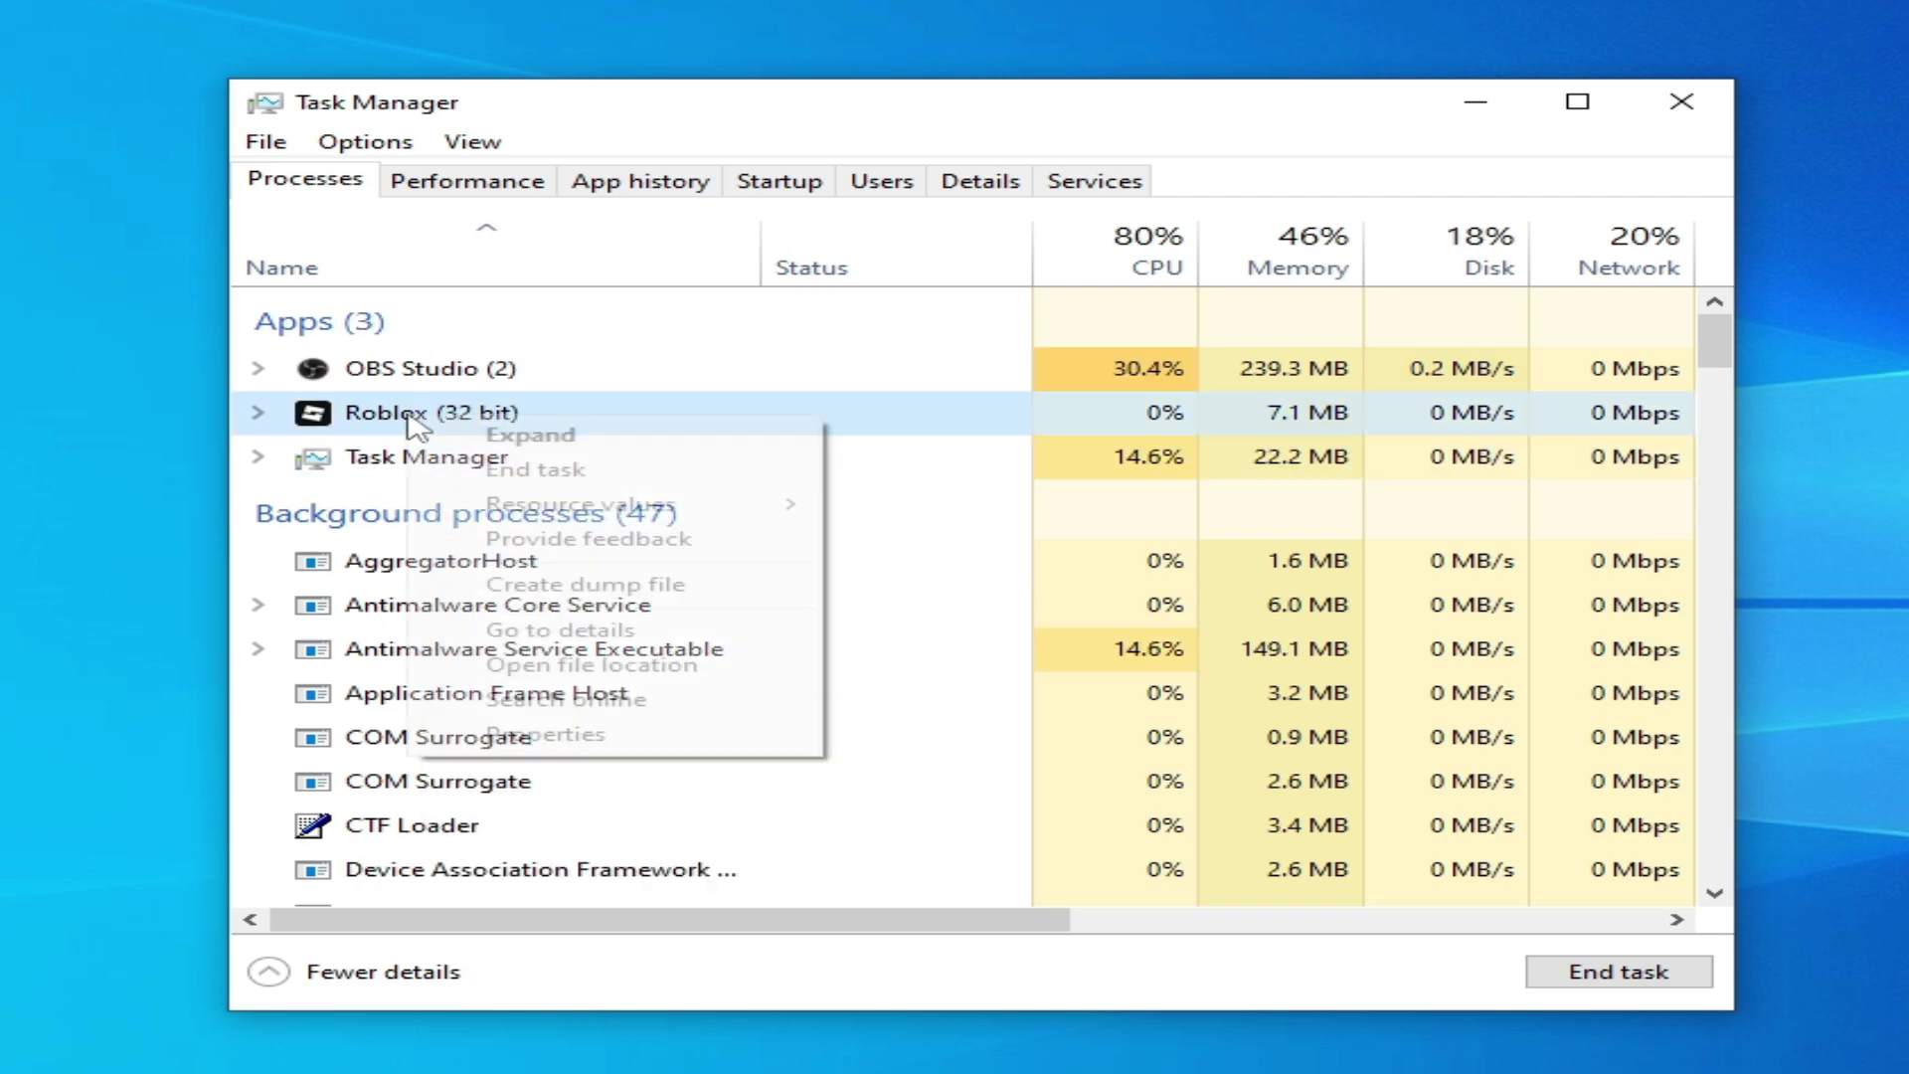
left_click(502, 469)
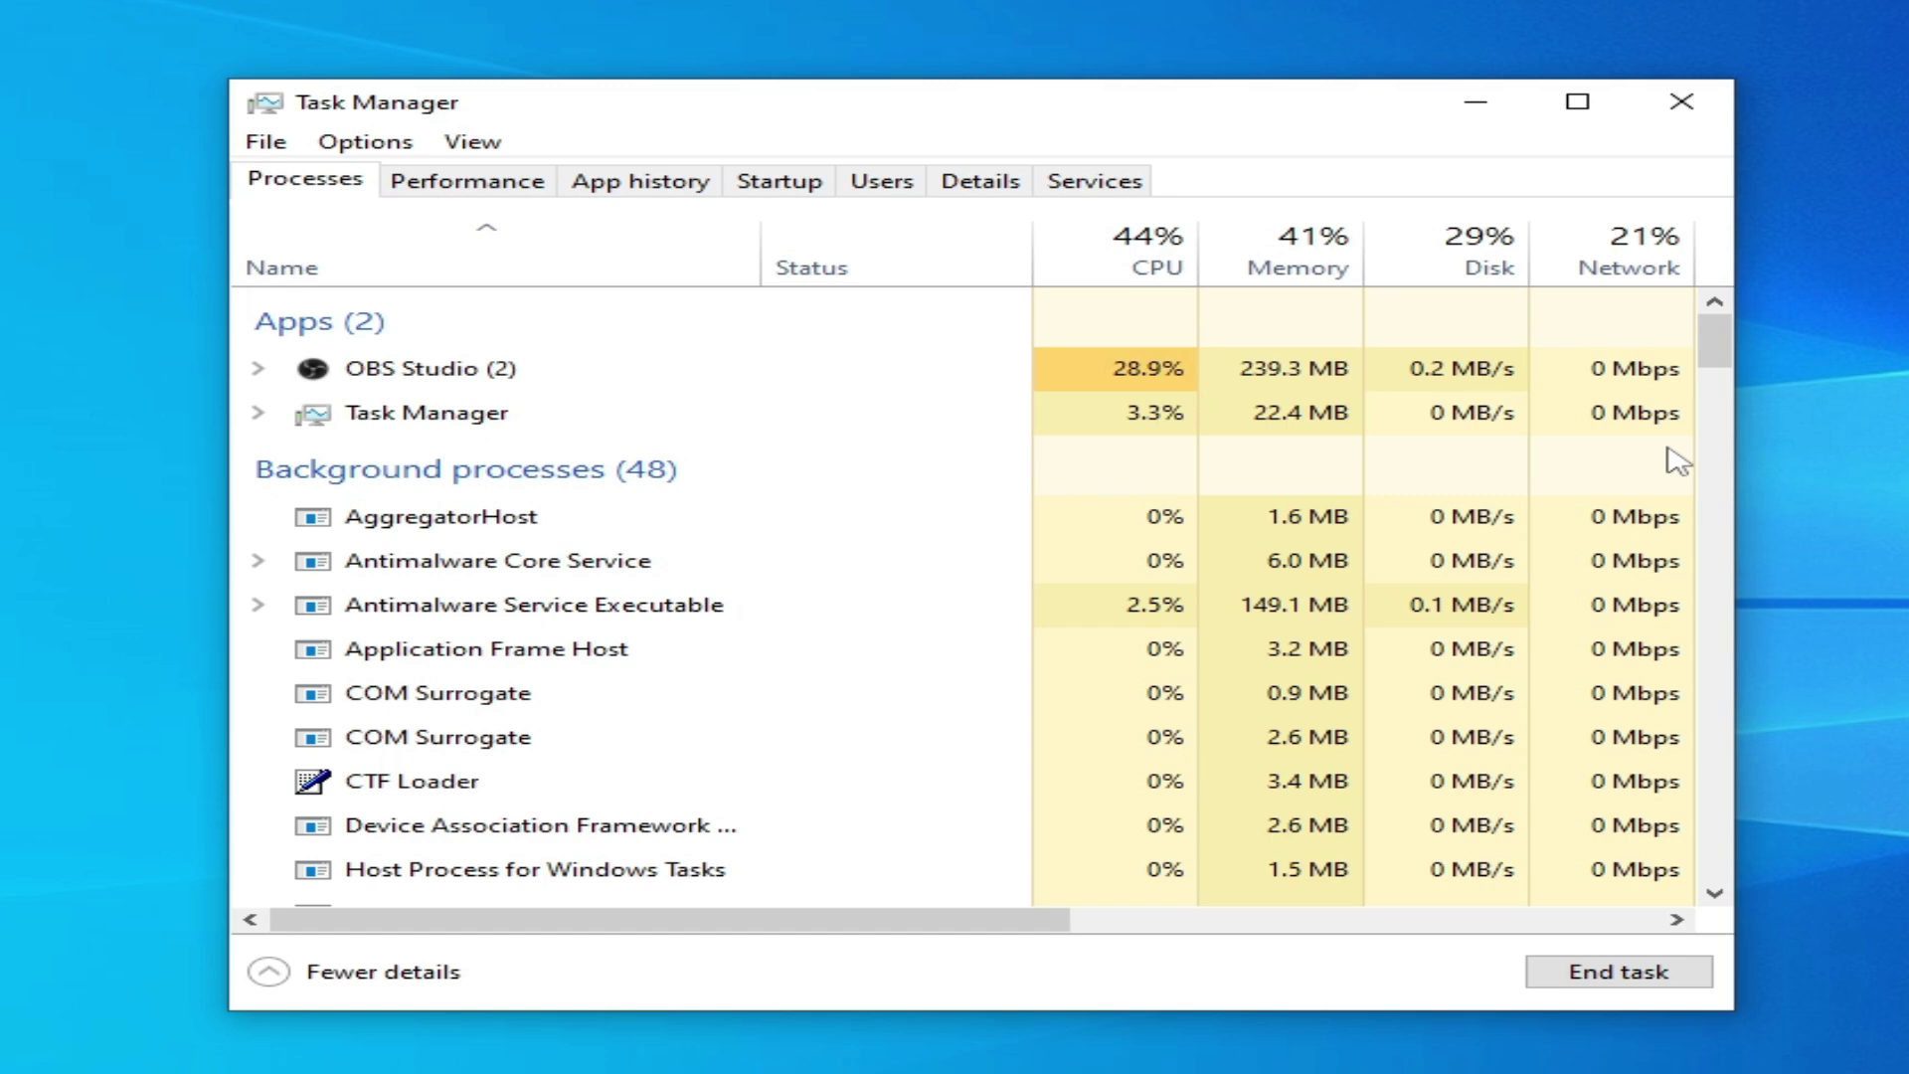
left_click_drag(1717, 358, 1722, 475)
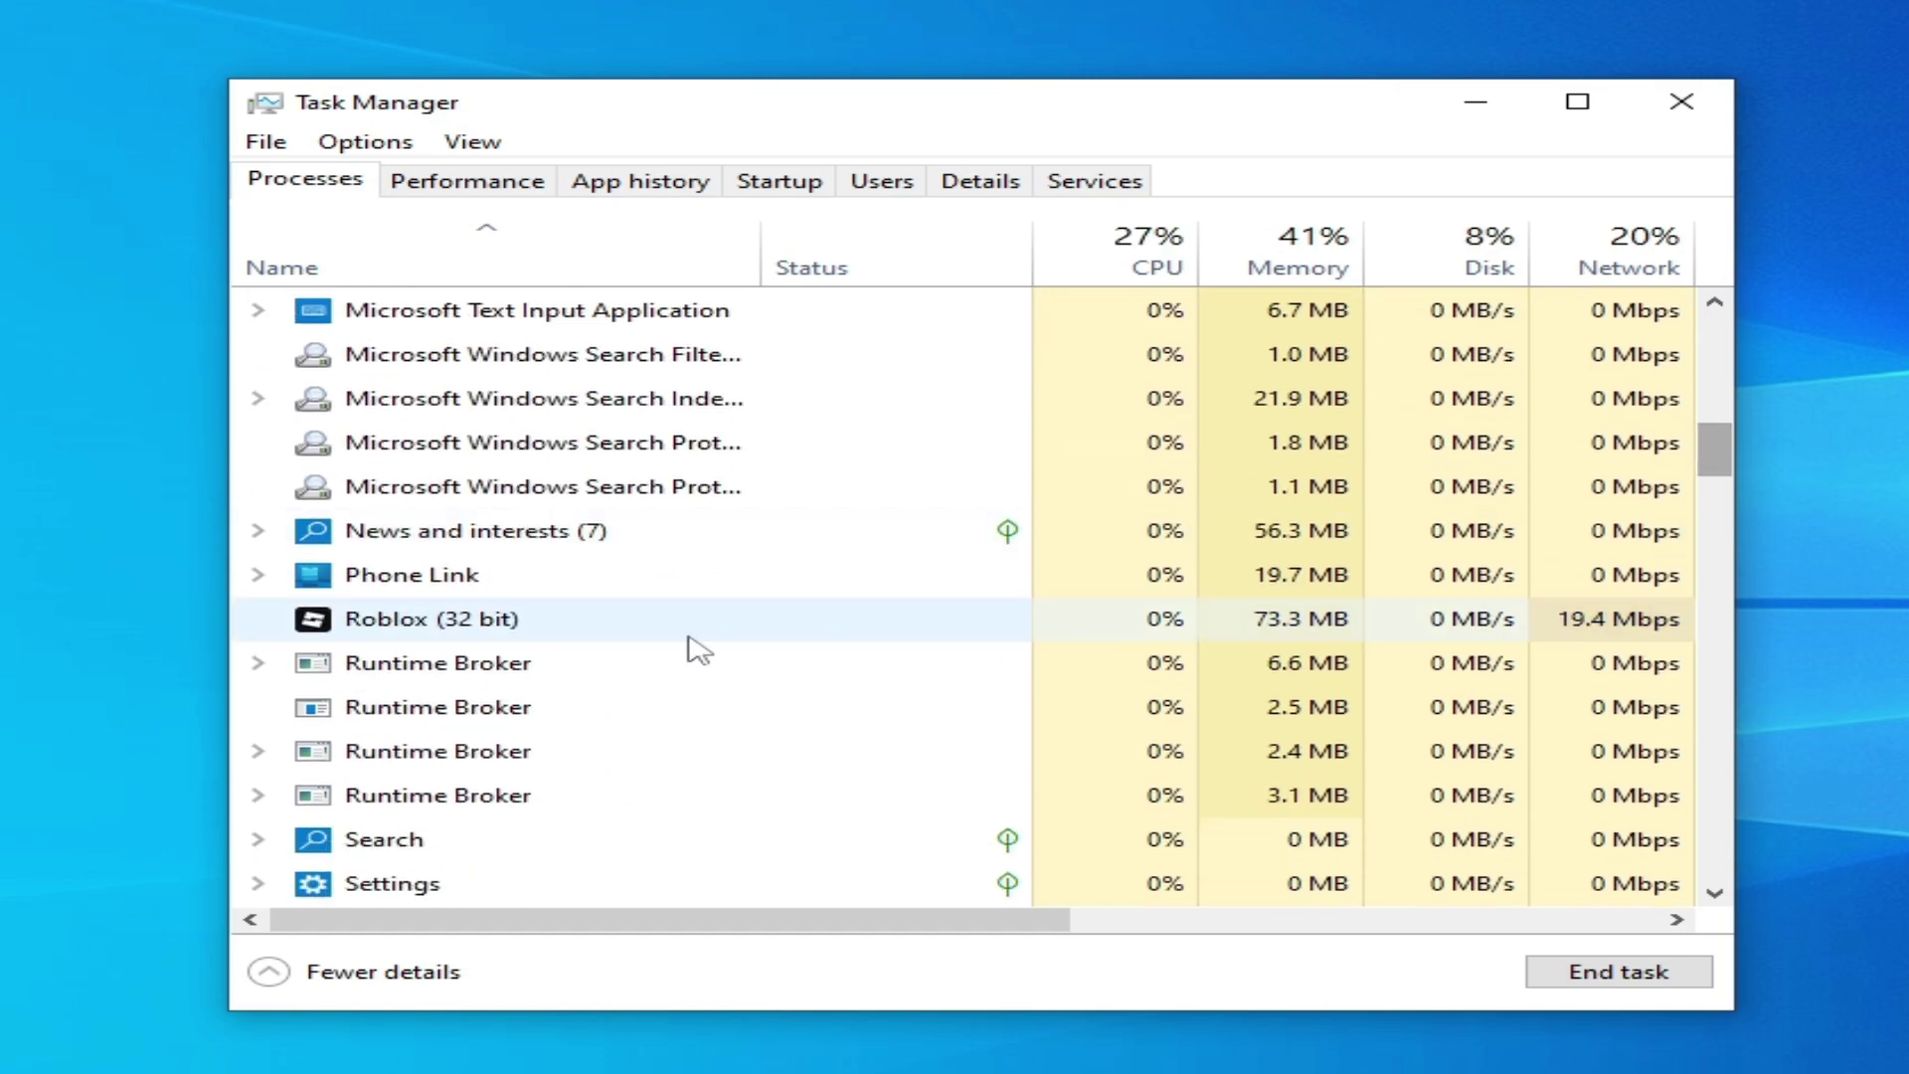
right_click(452, 633)
left_click(517, 654)
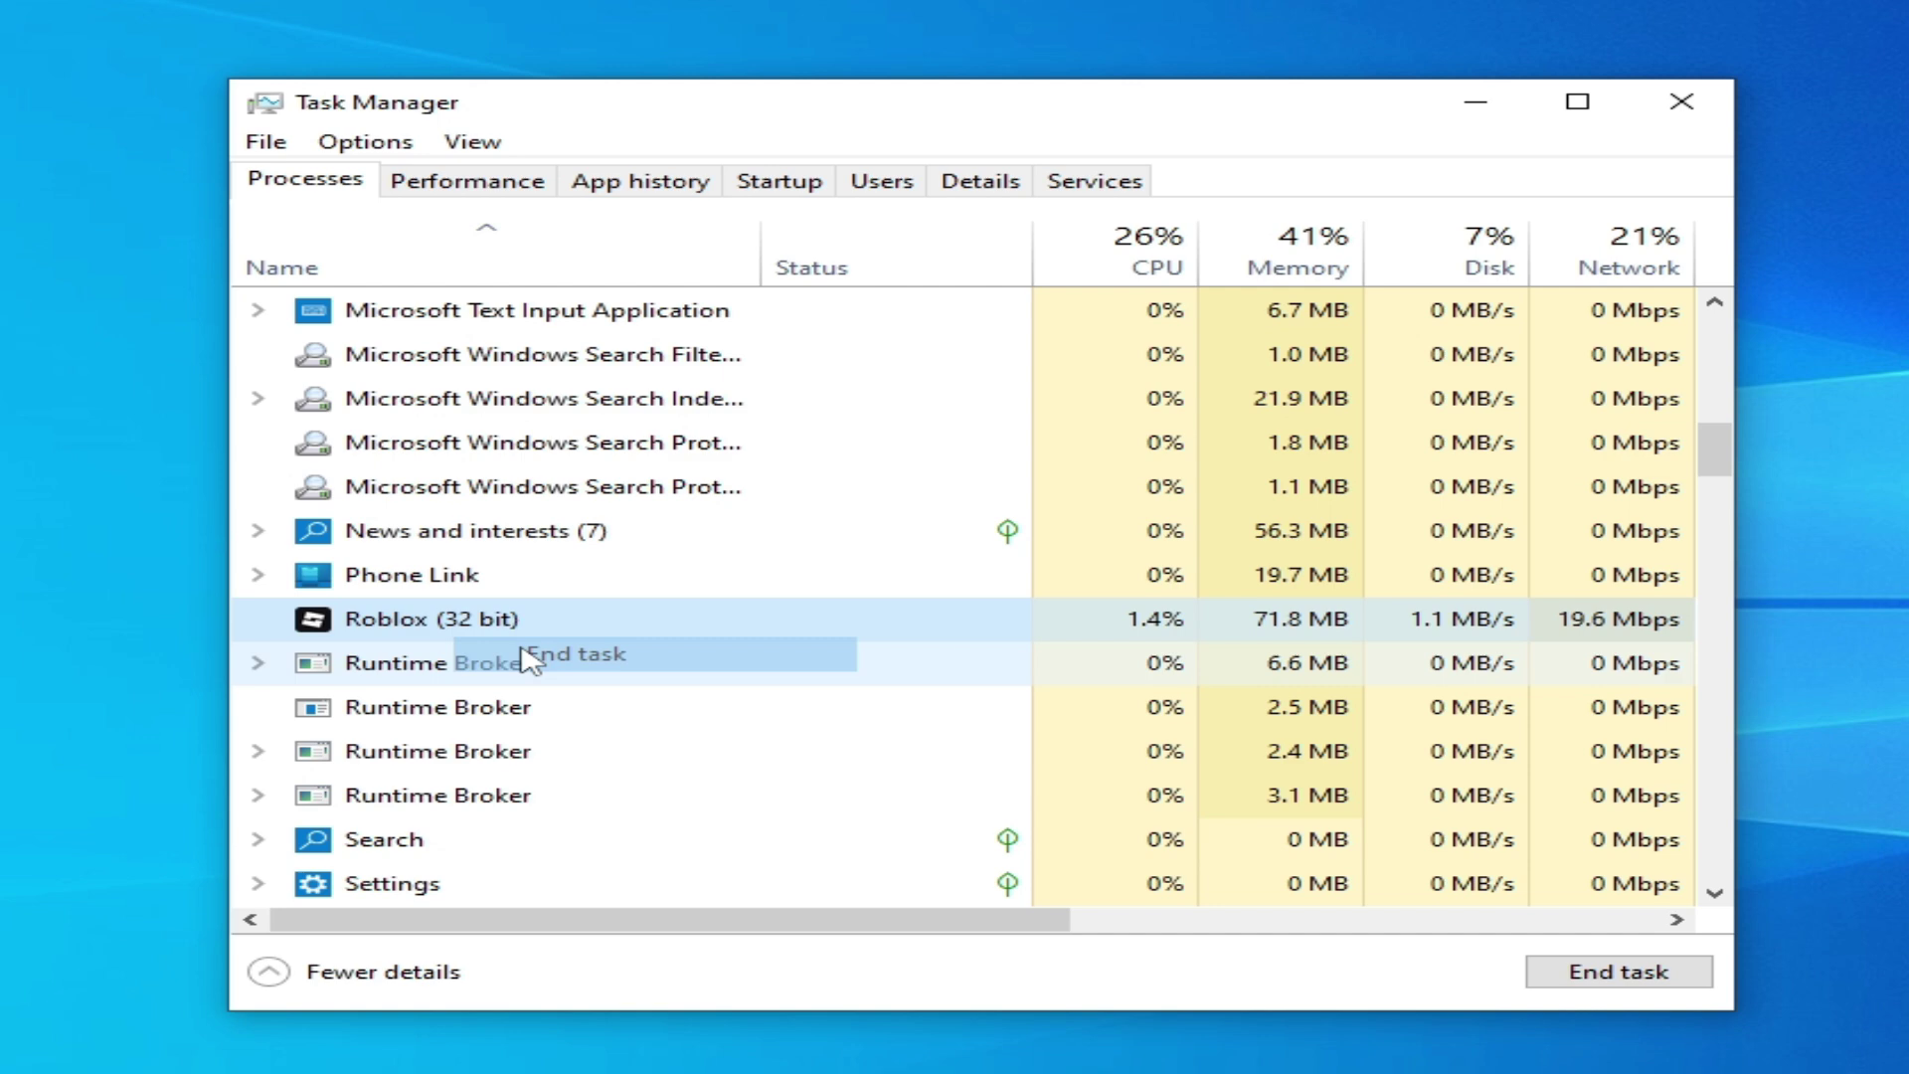
left_click_drag(1718, 453, 1735, 641)
left_click(1708, 111)
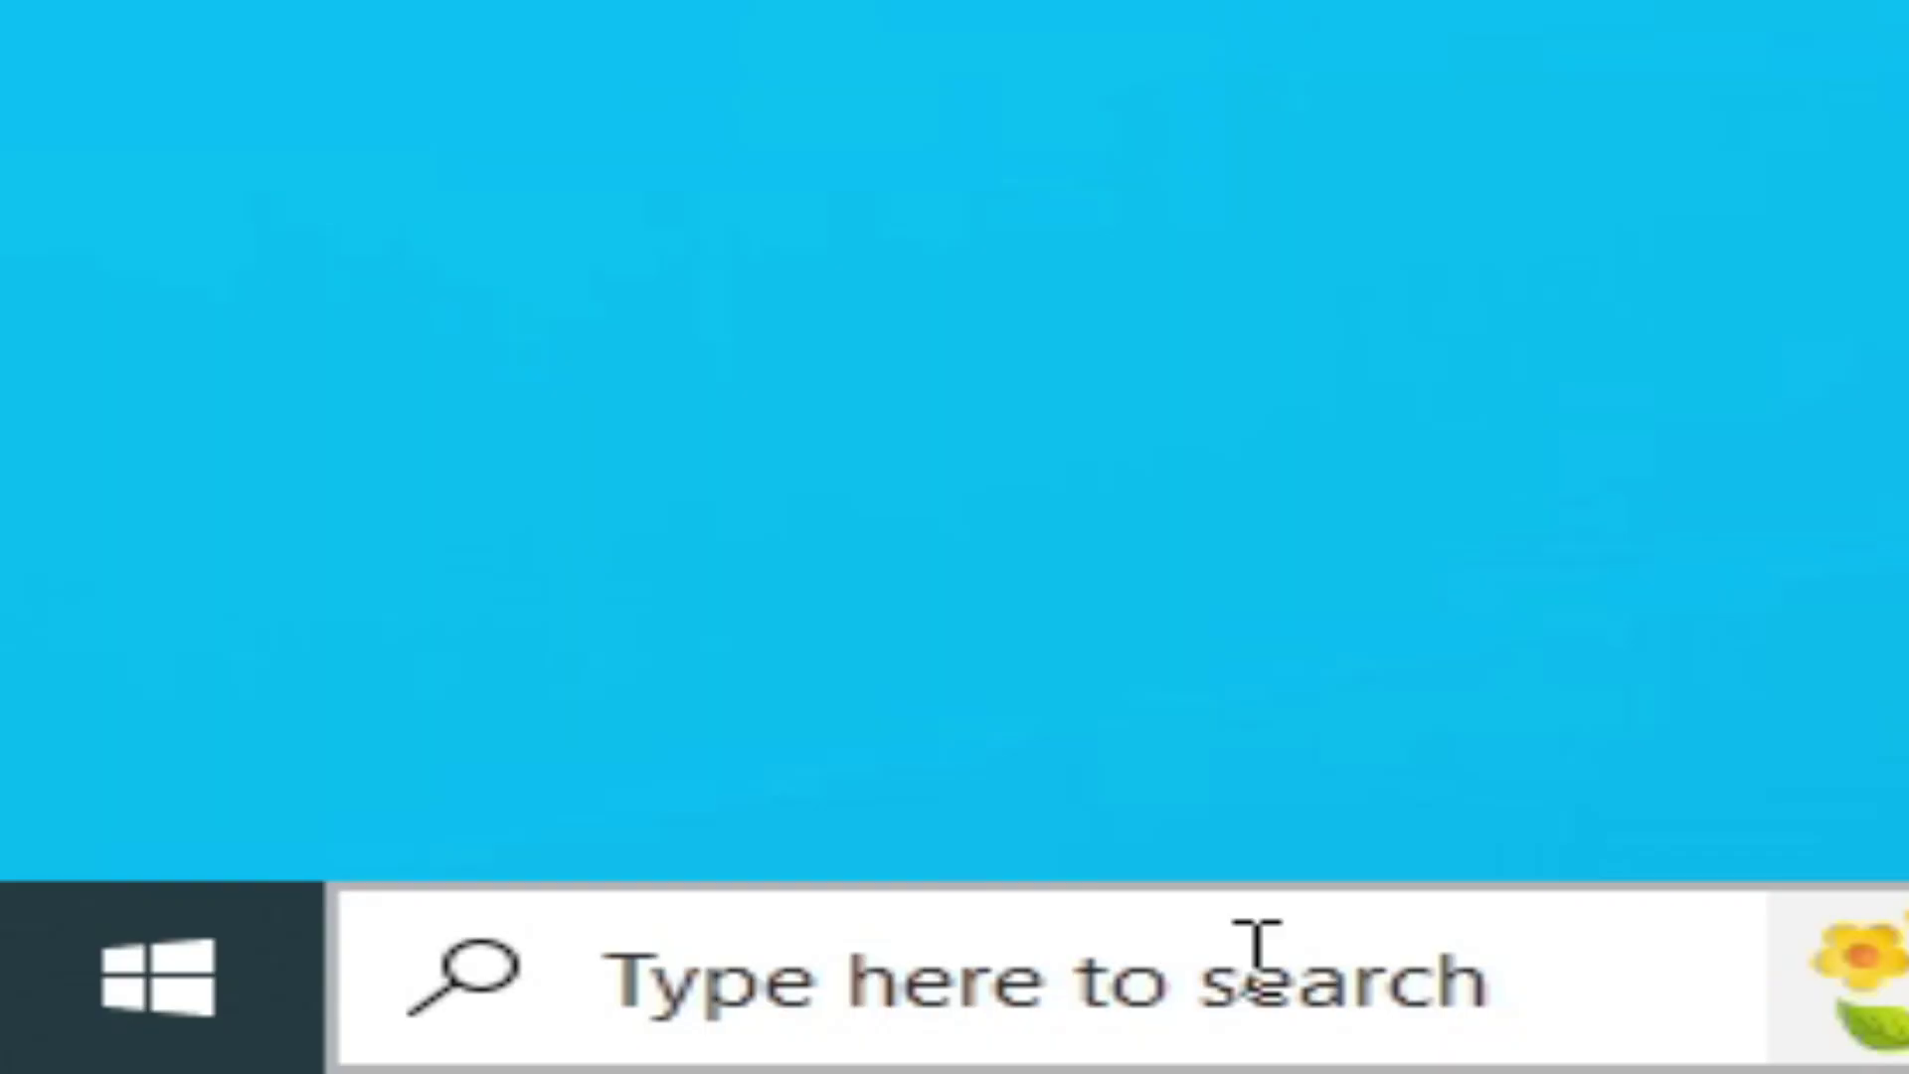
Search for 'regedit' and run Registry Editor as administrator
left_click(1256, 946)
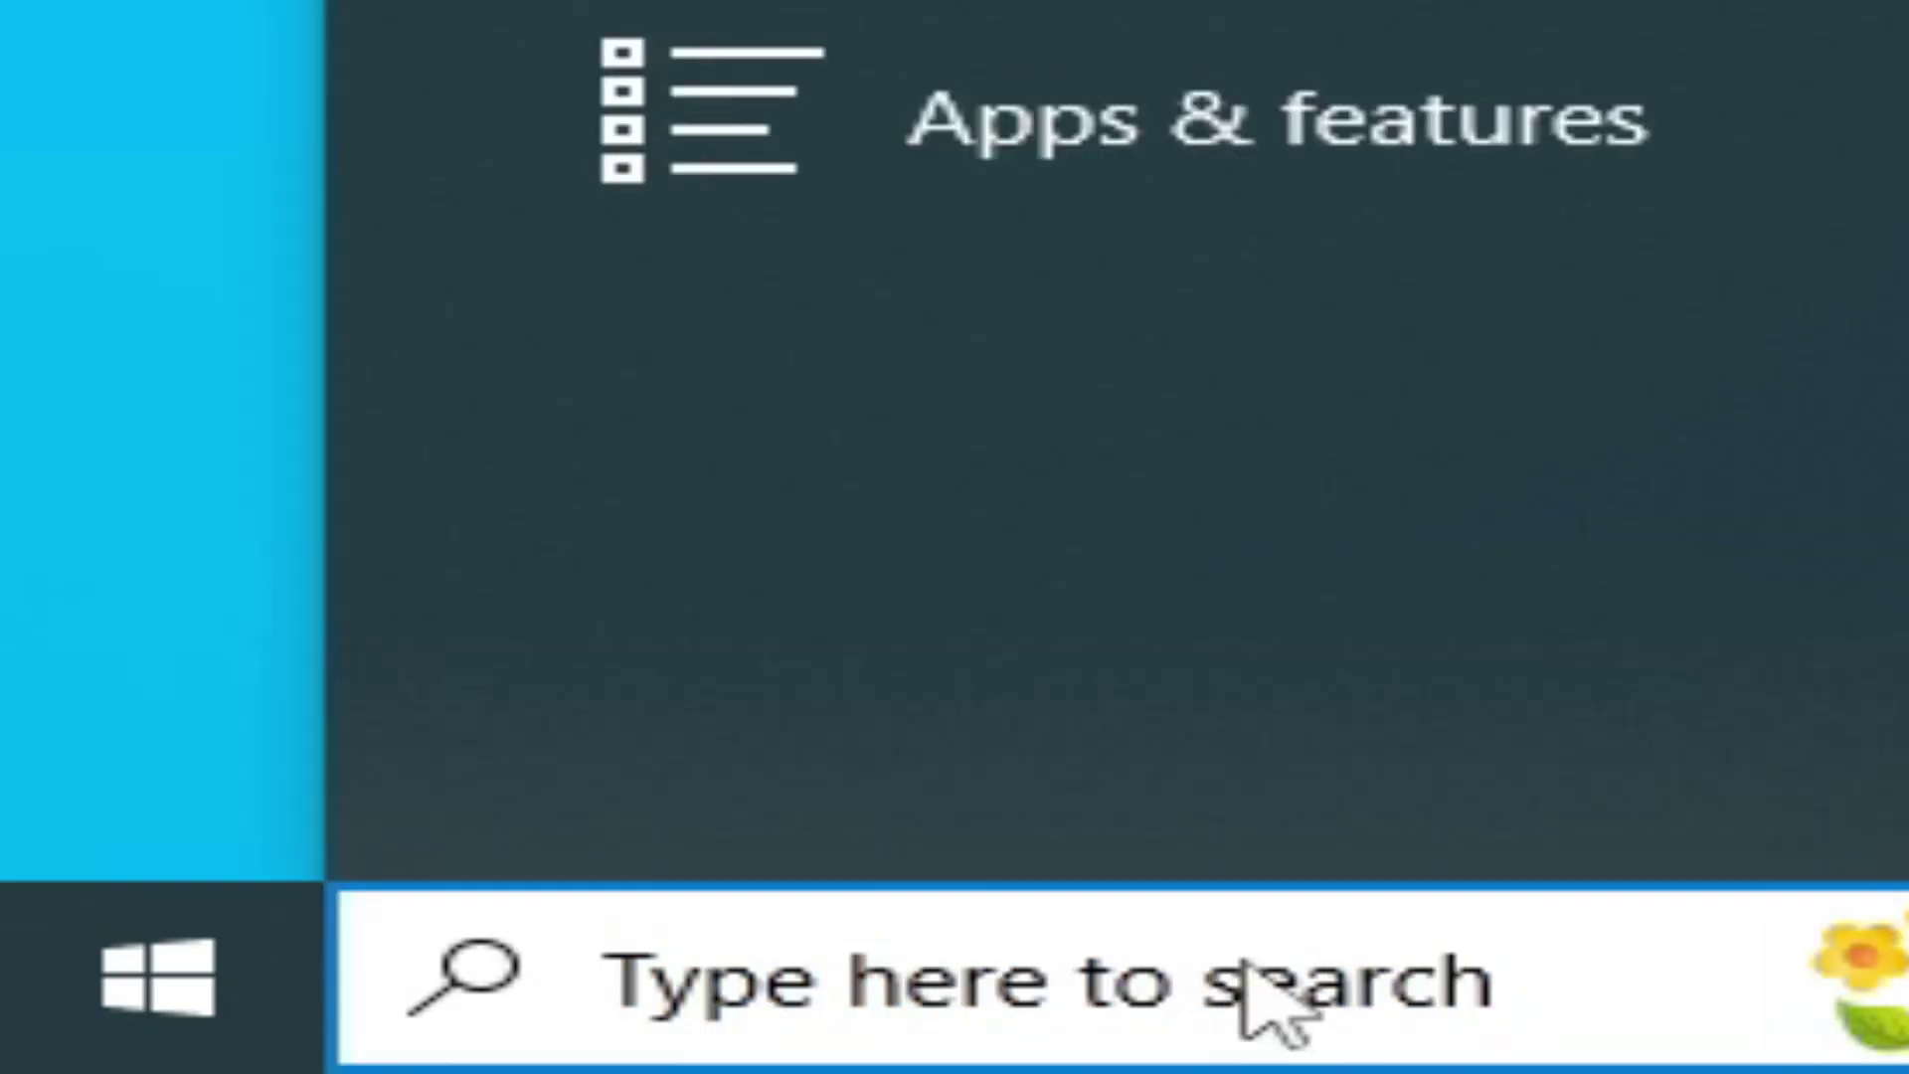
type("regedit")
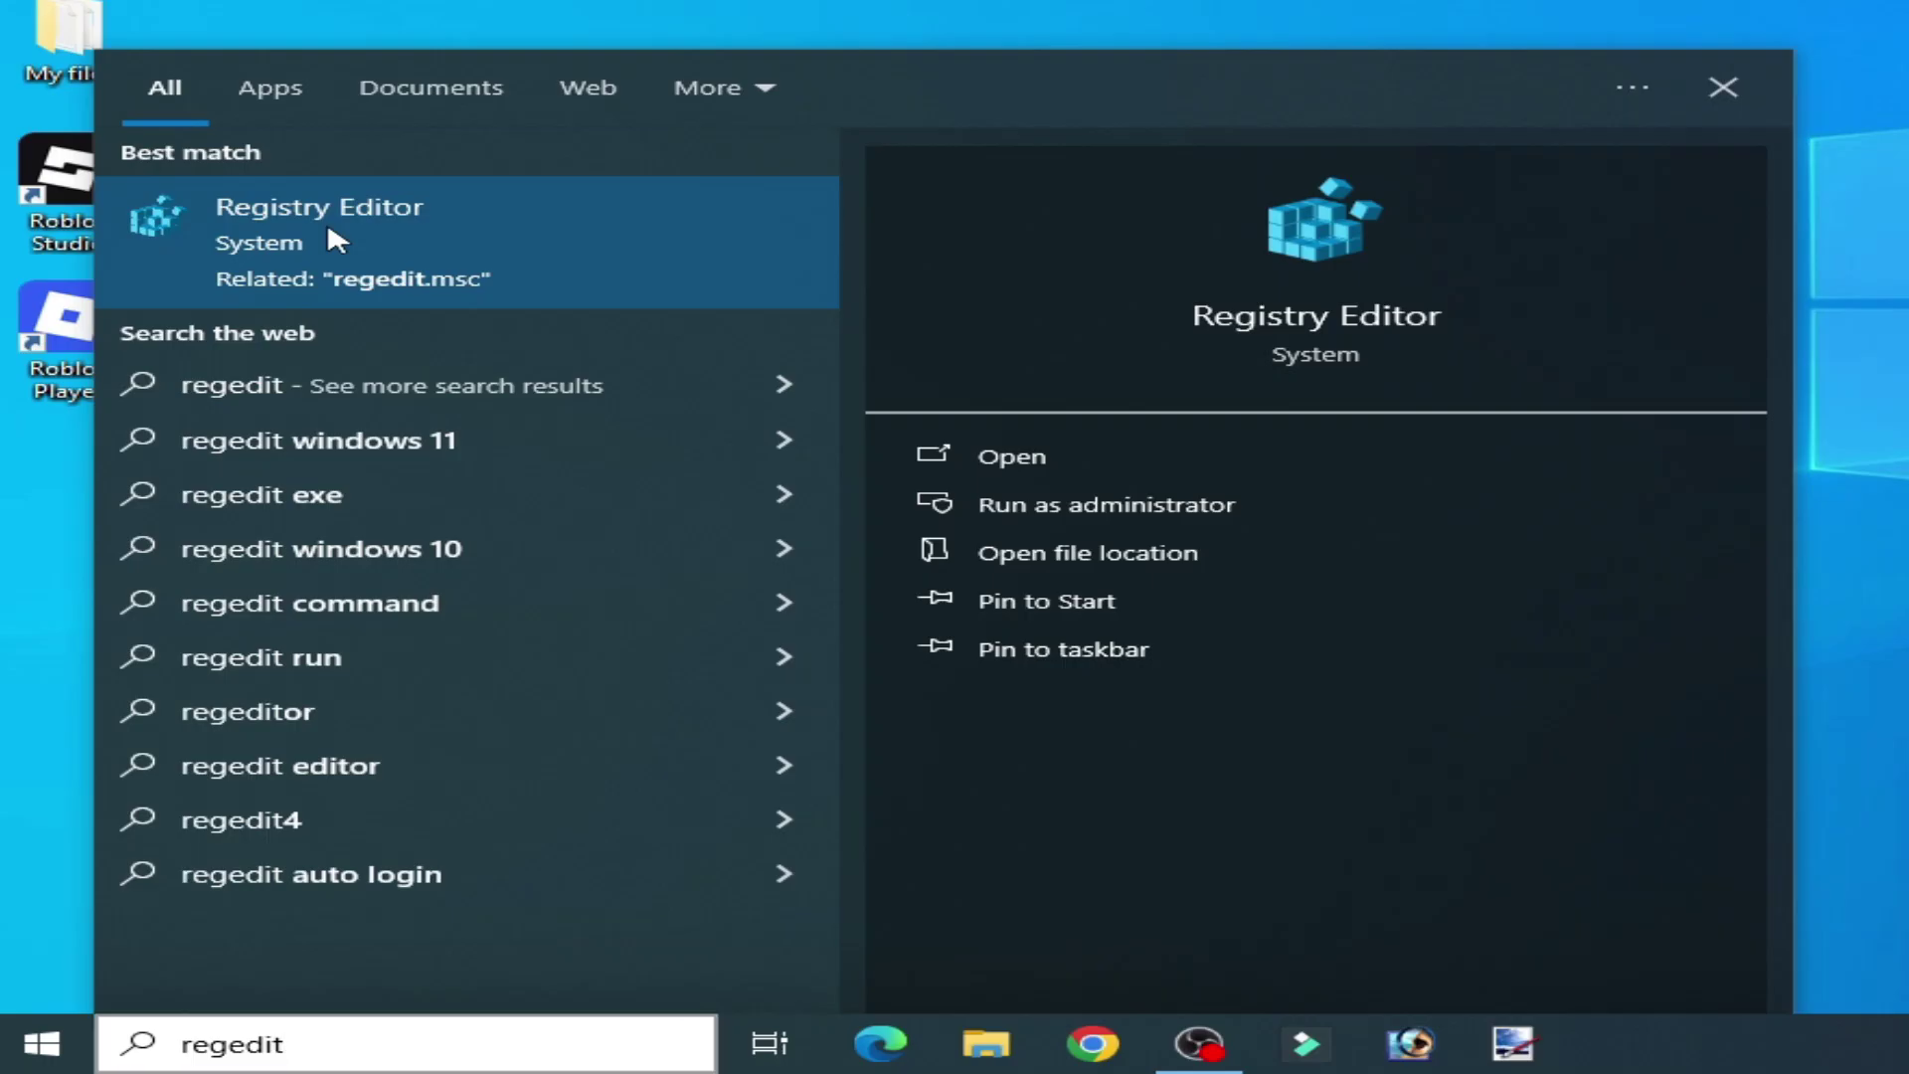
right_click(337, 240)
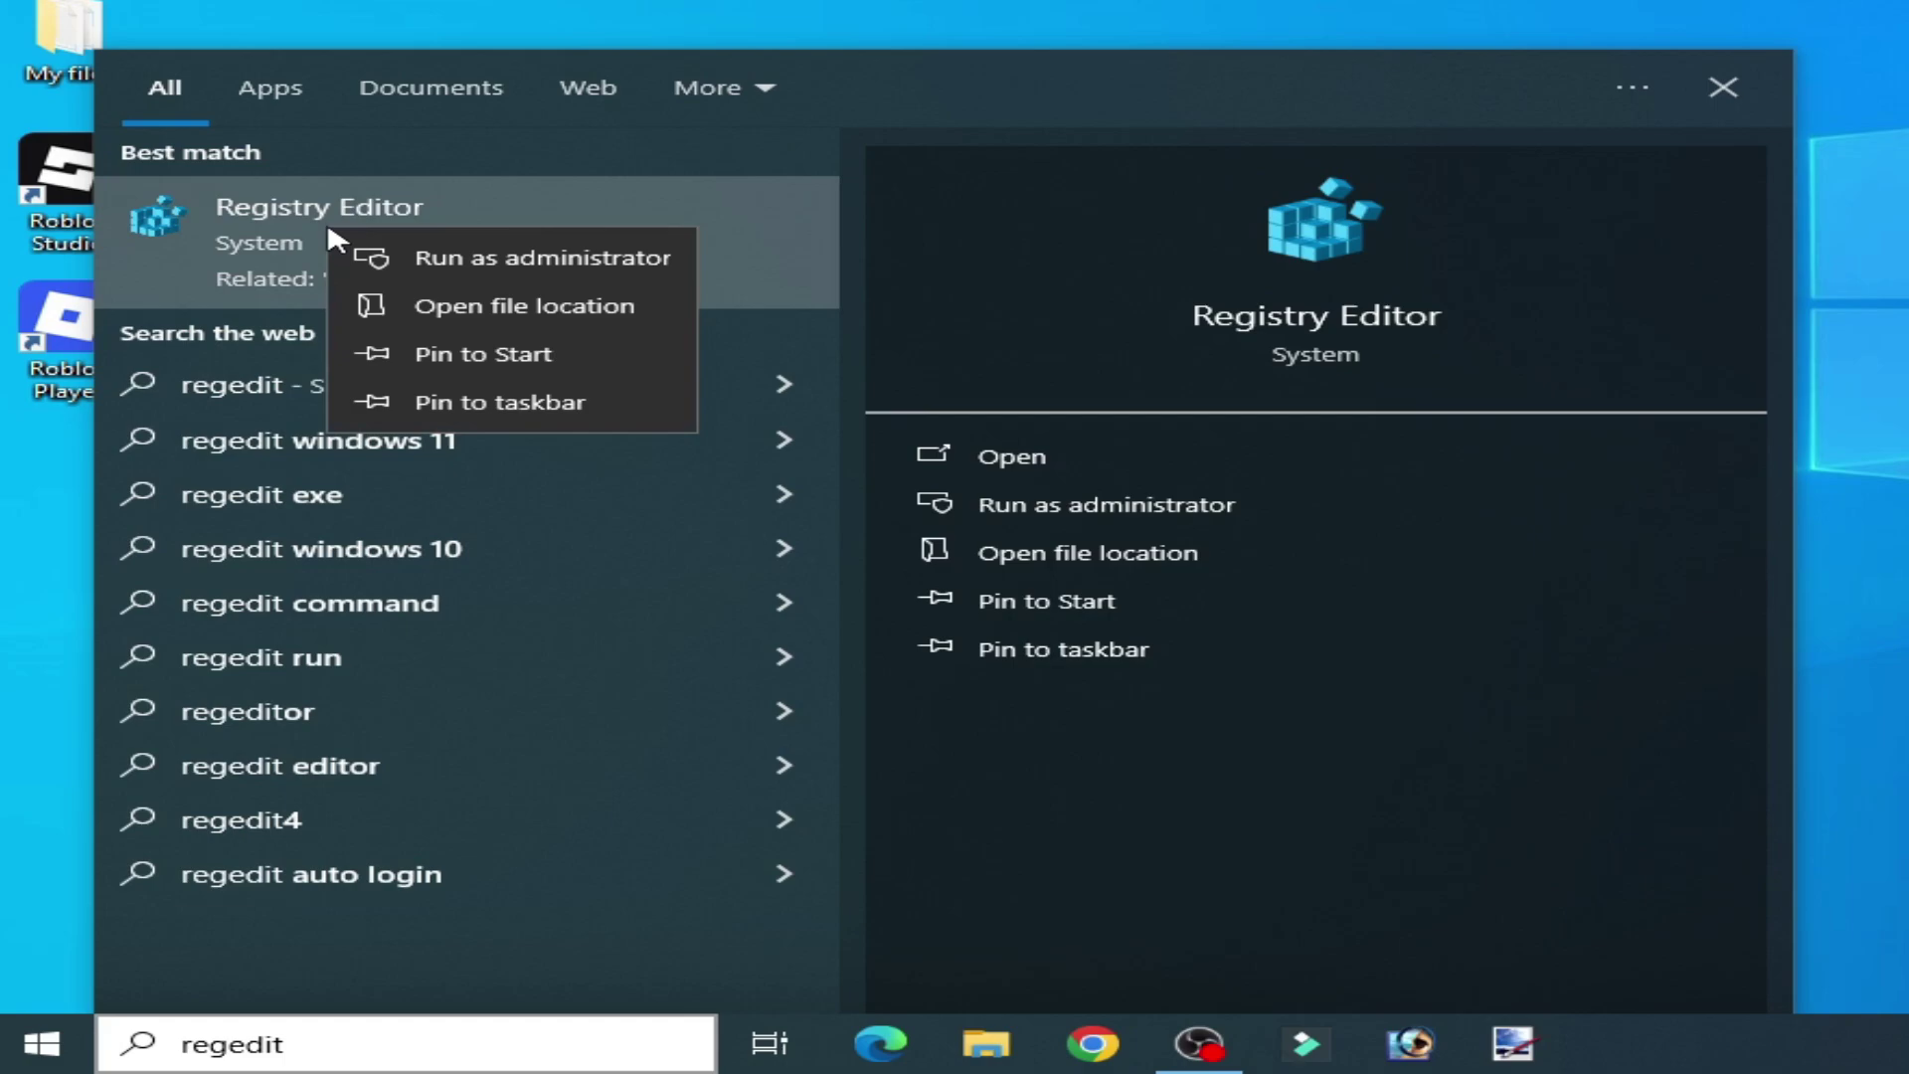
left_click(402, 258)
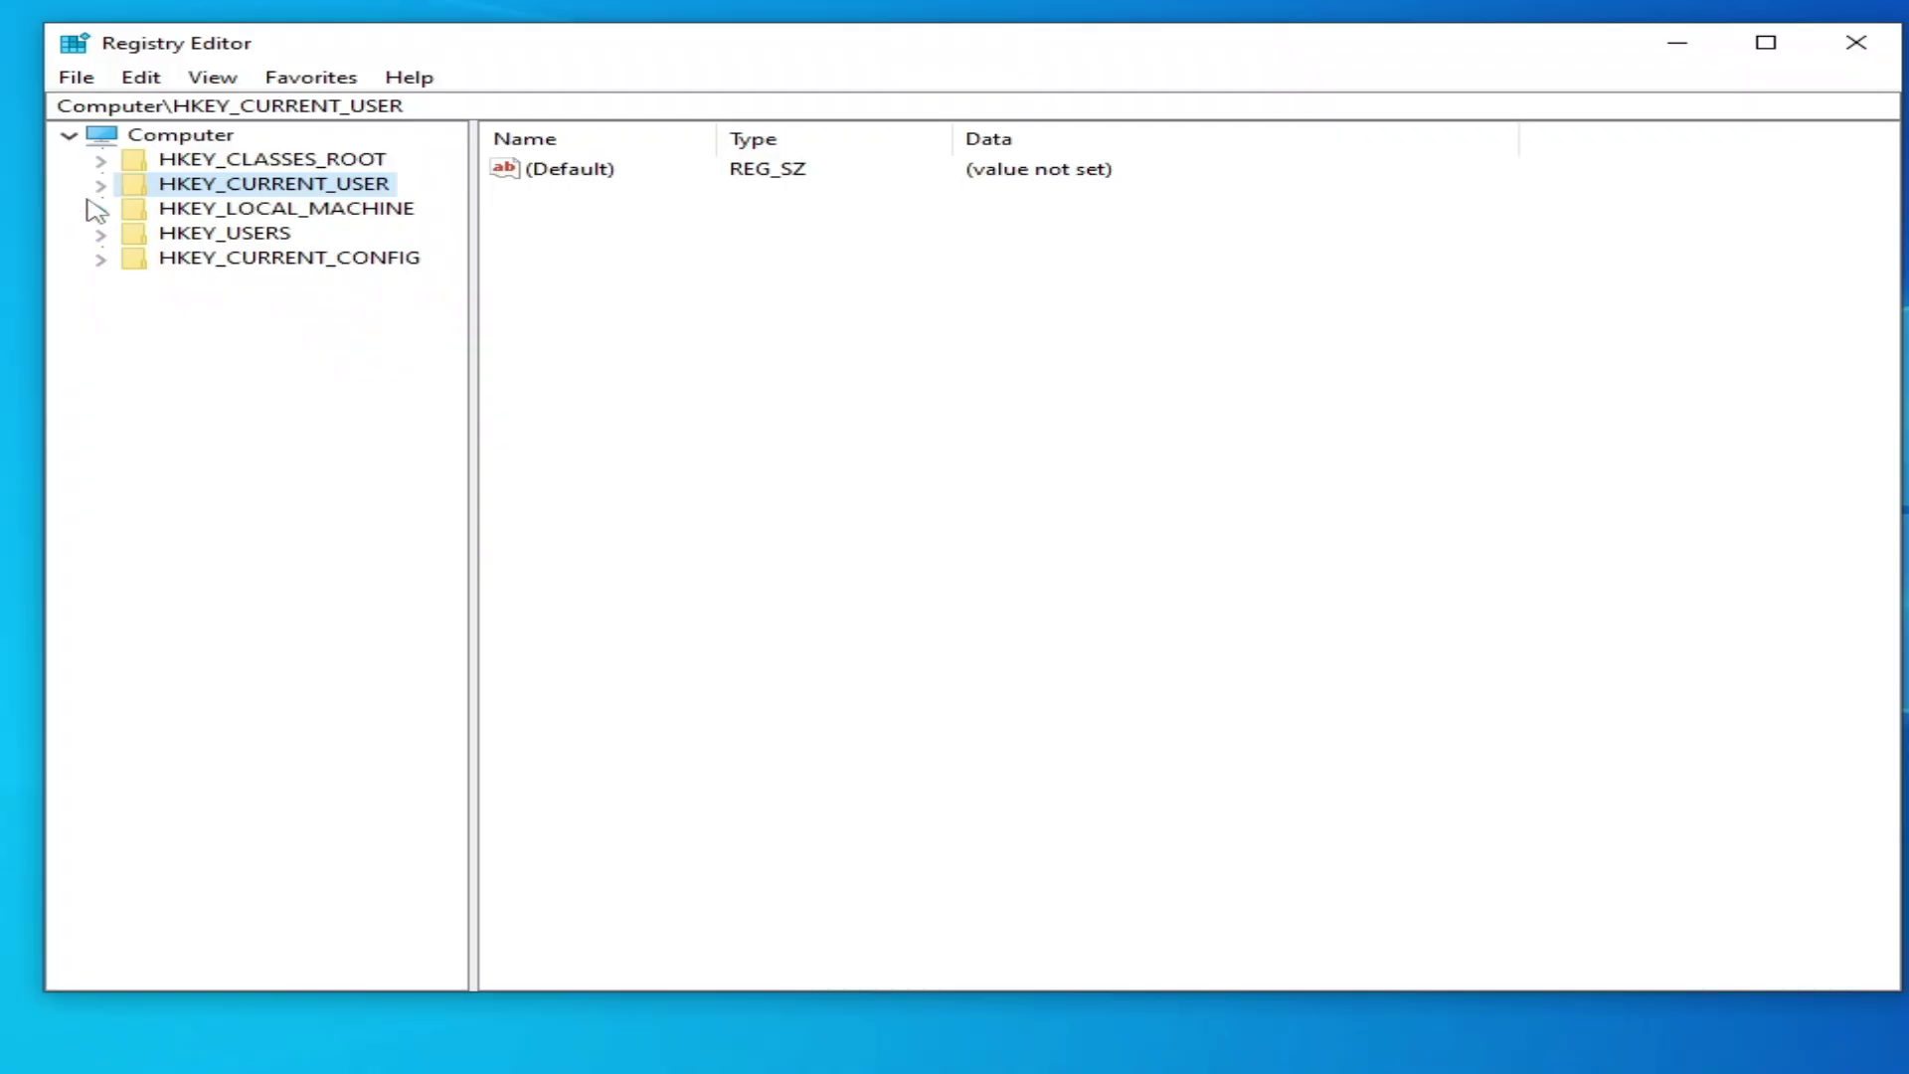
Select HKEY_CURRENT_USER\Software\ROBLOX Corporation and move the Registry Editor window to the right
left_click(103, 189)
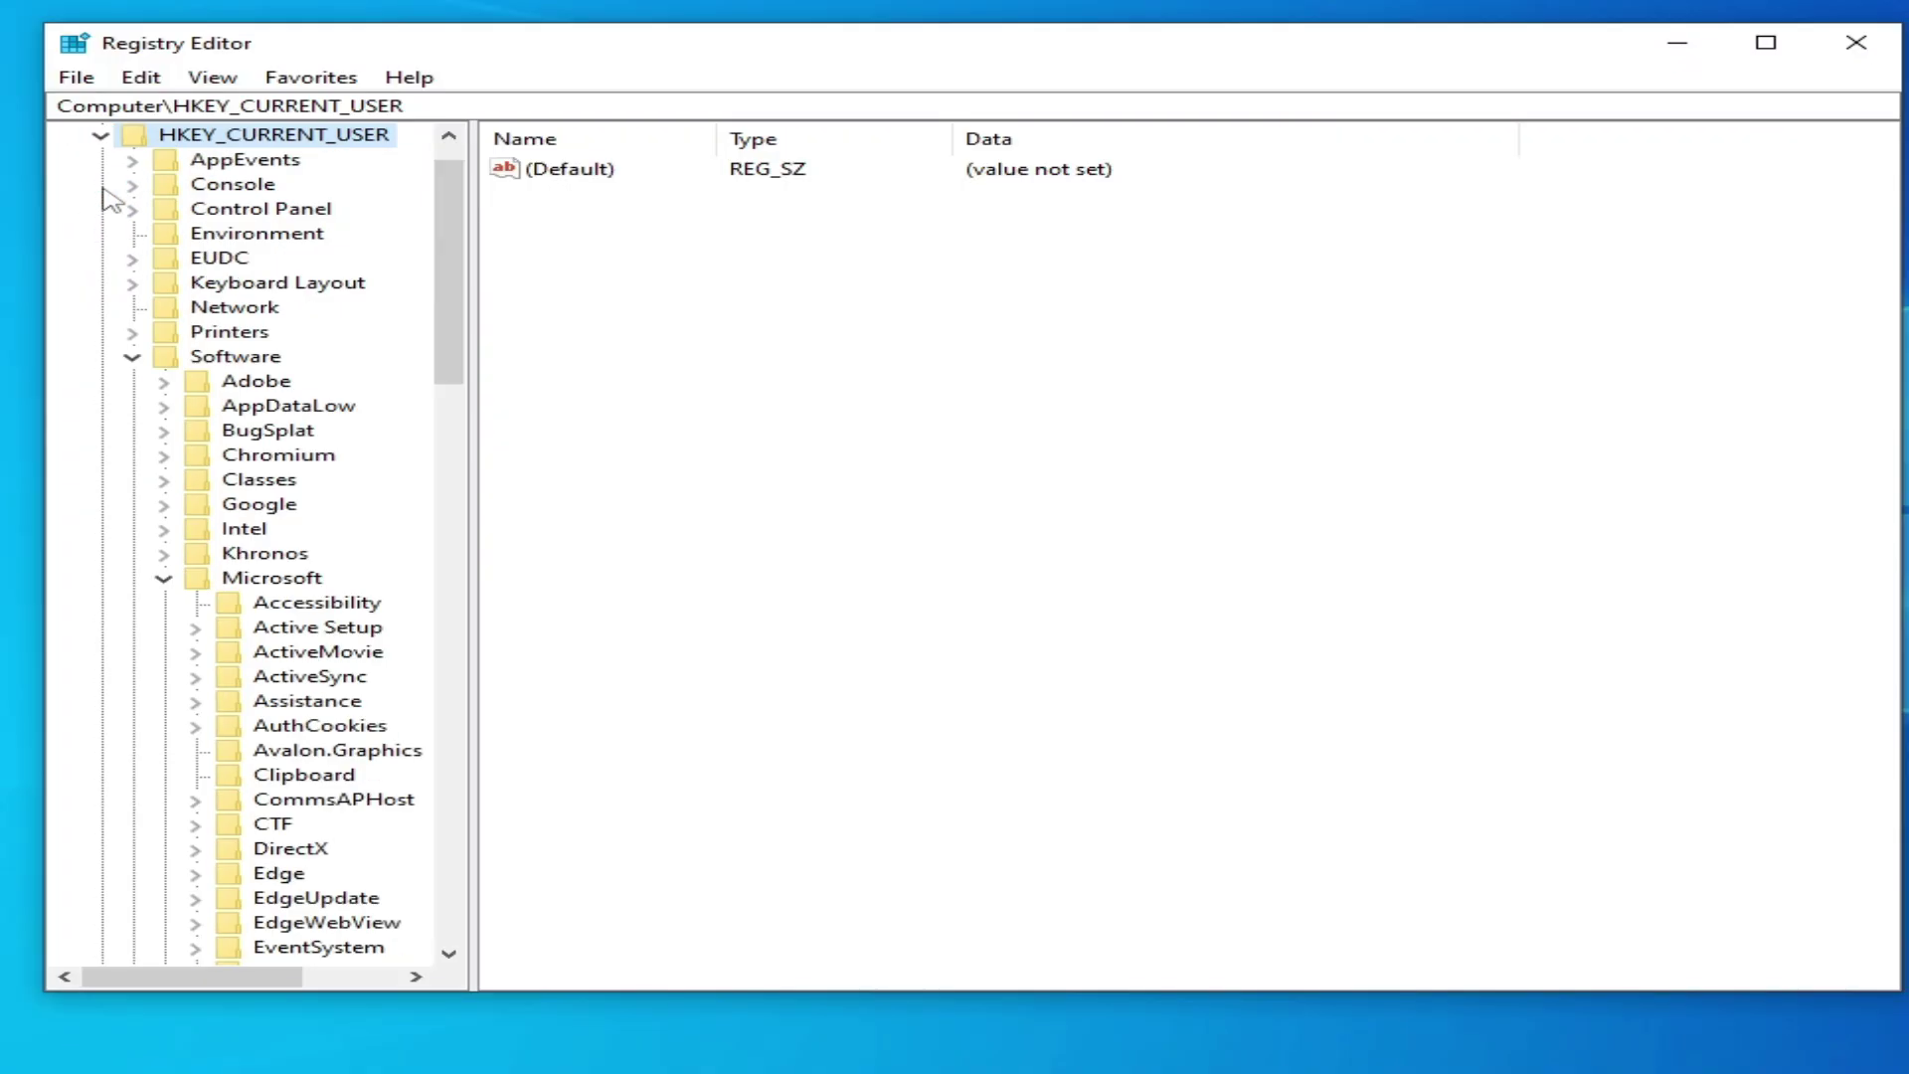
left_click(129, 358)
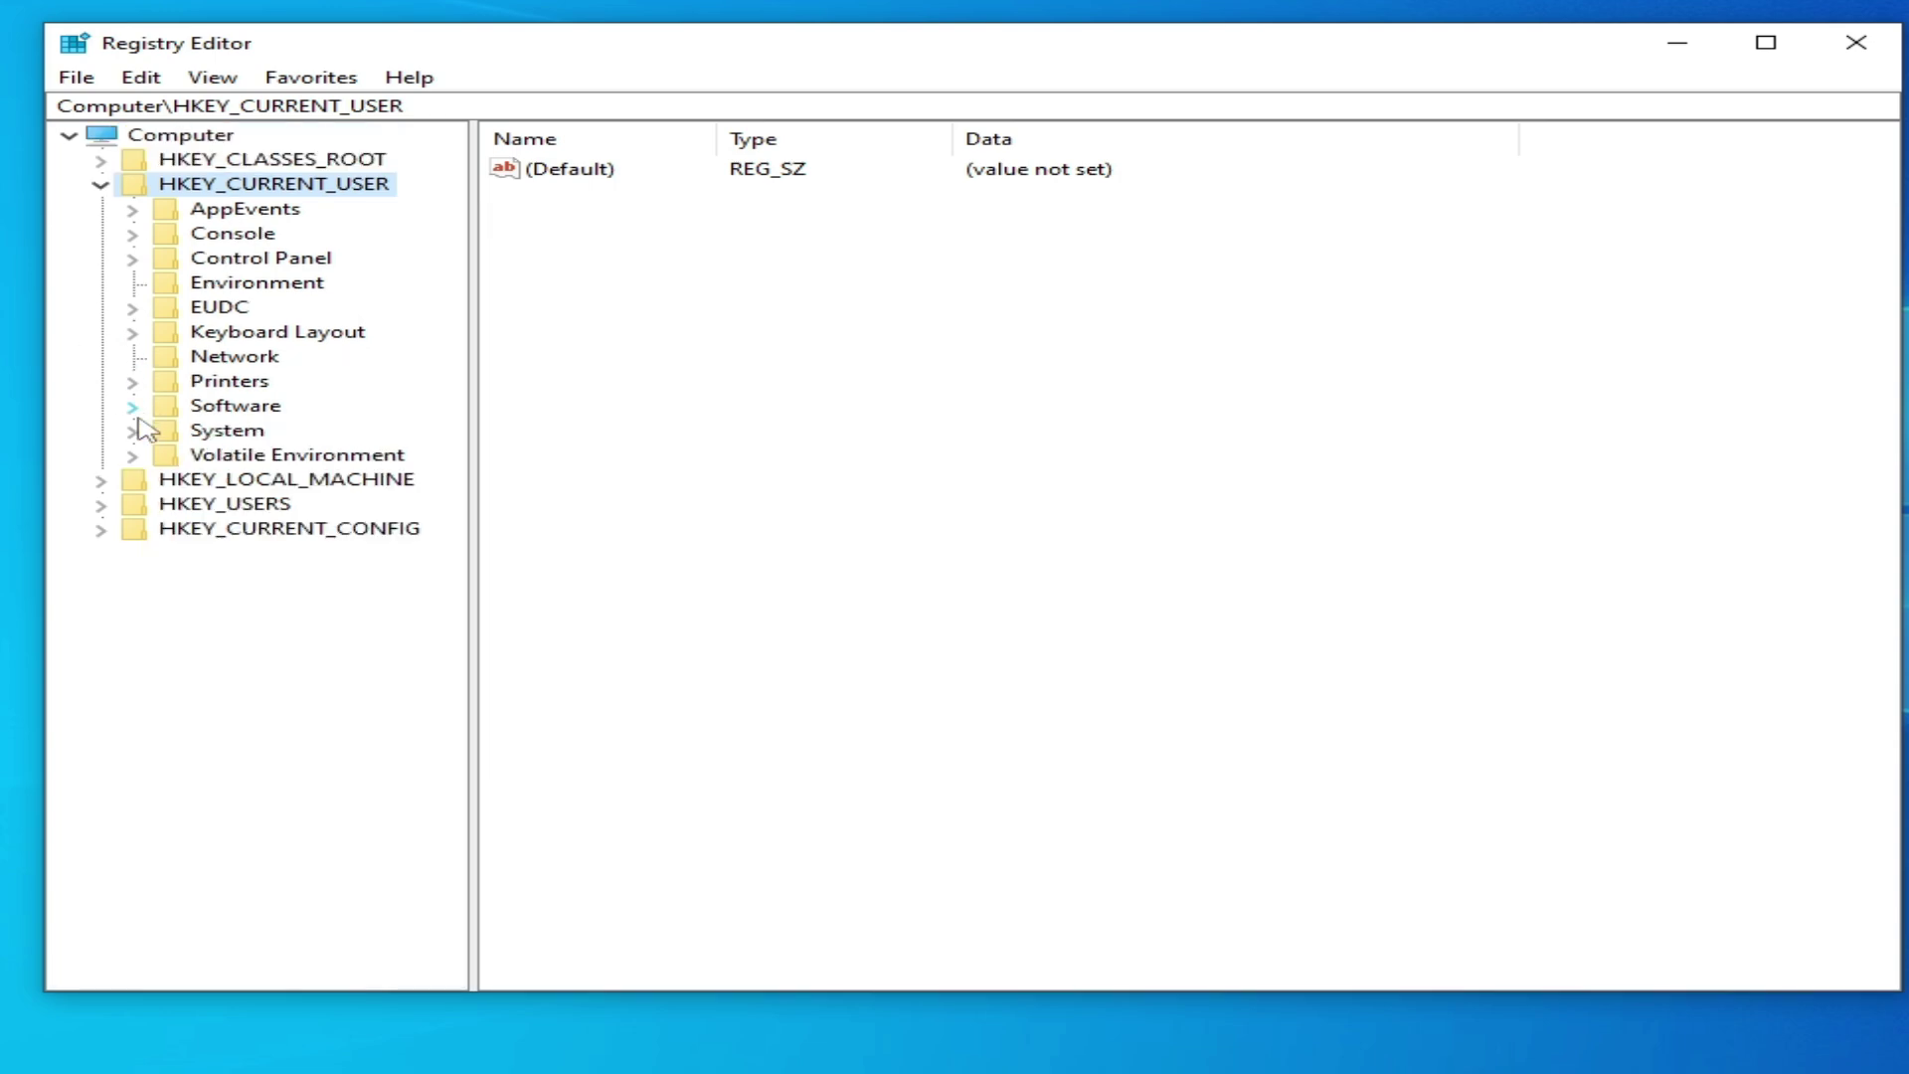
left_click(132, 408)
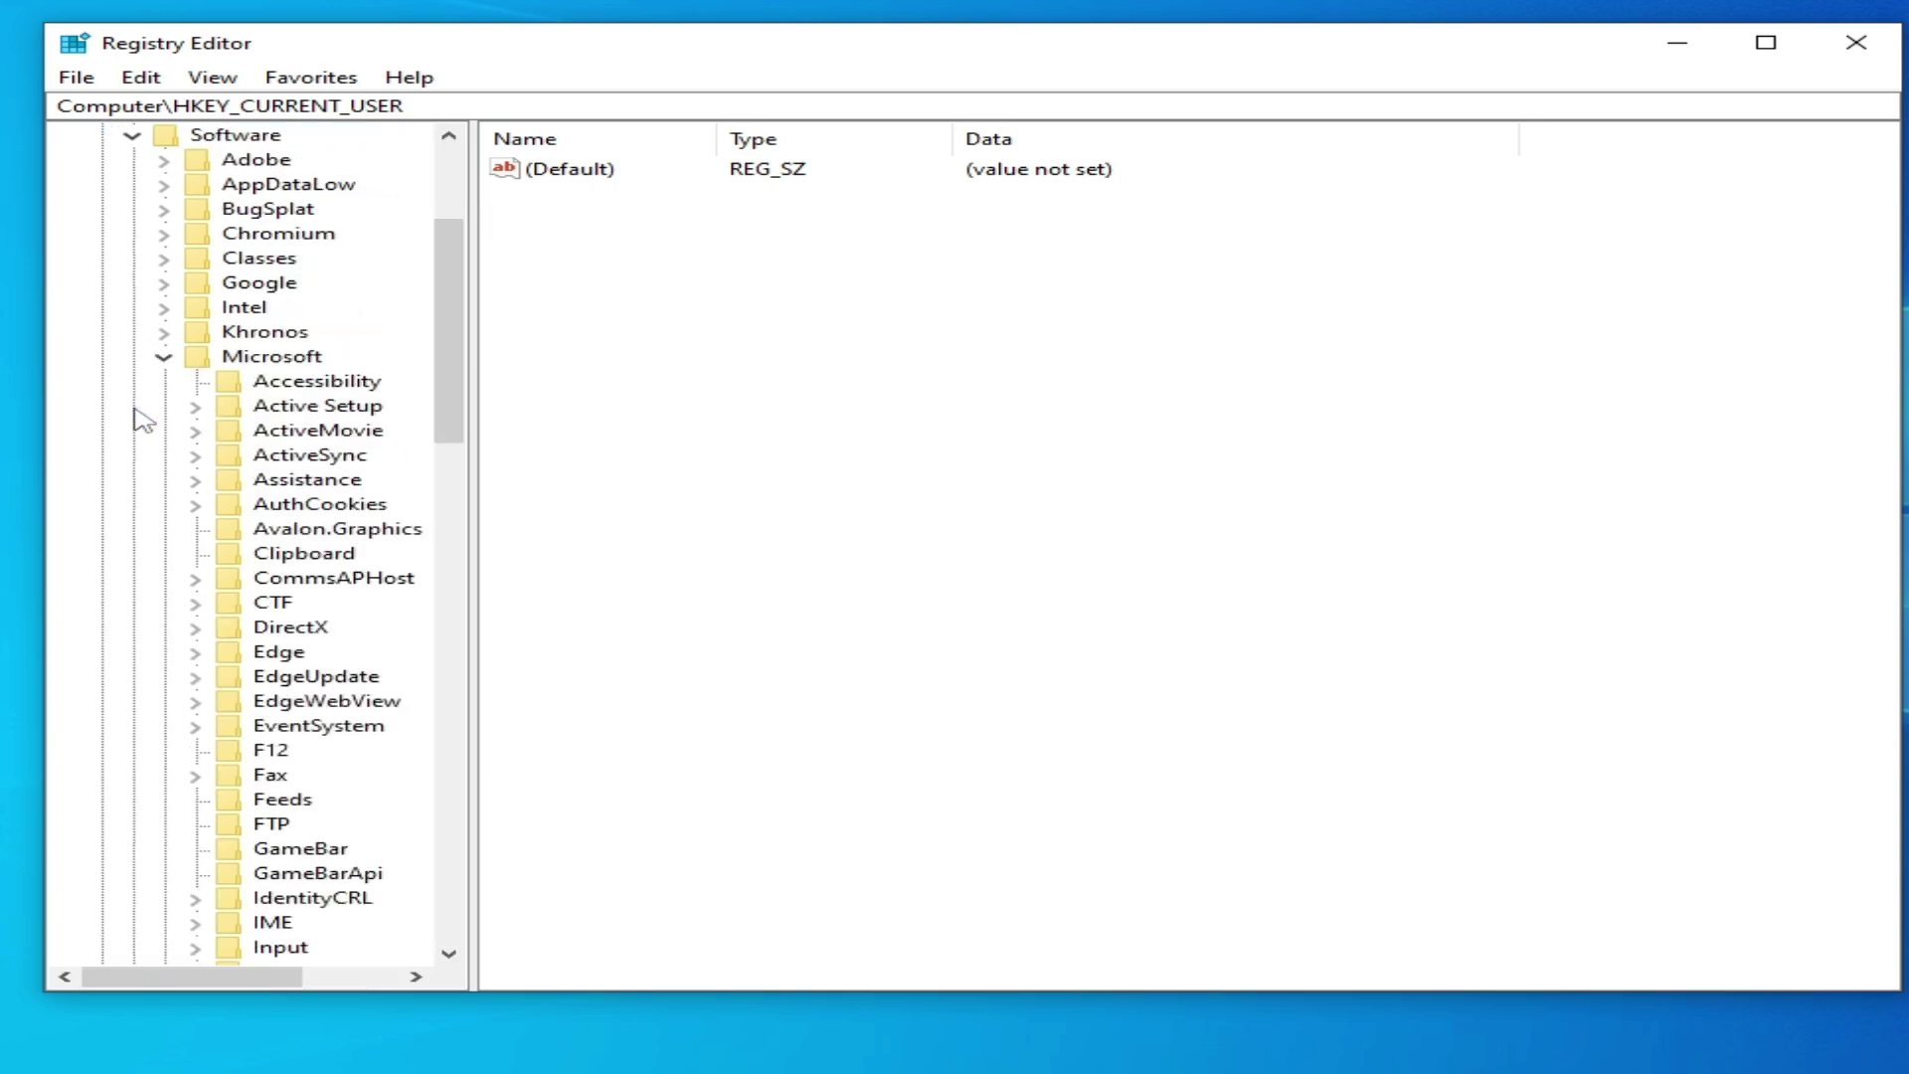
left_click(165, 360)
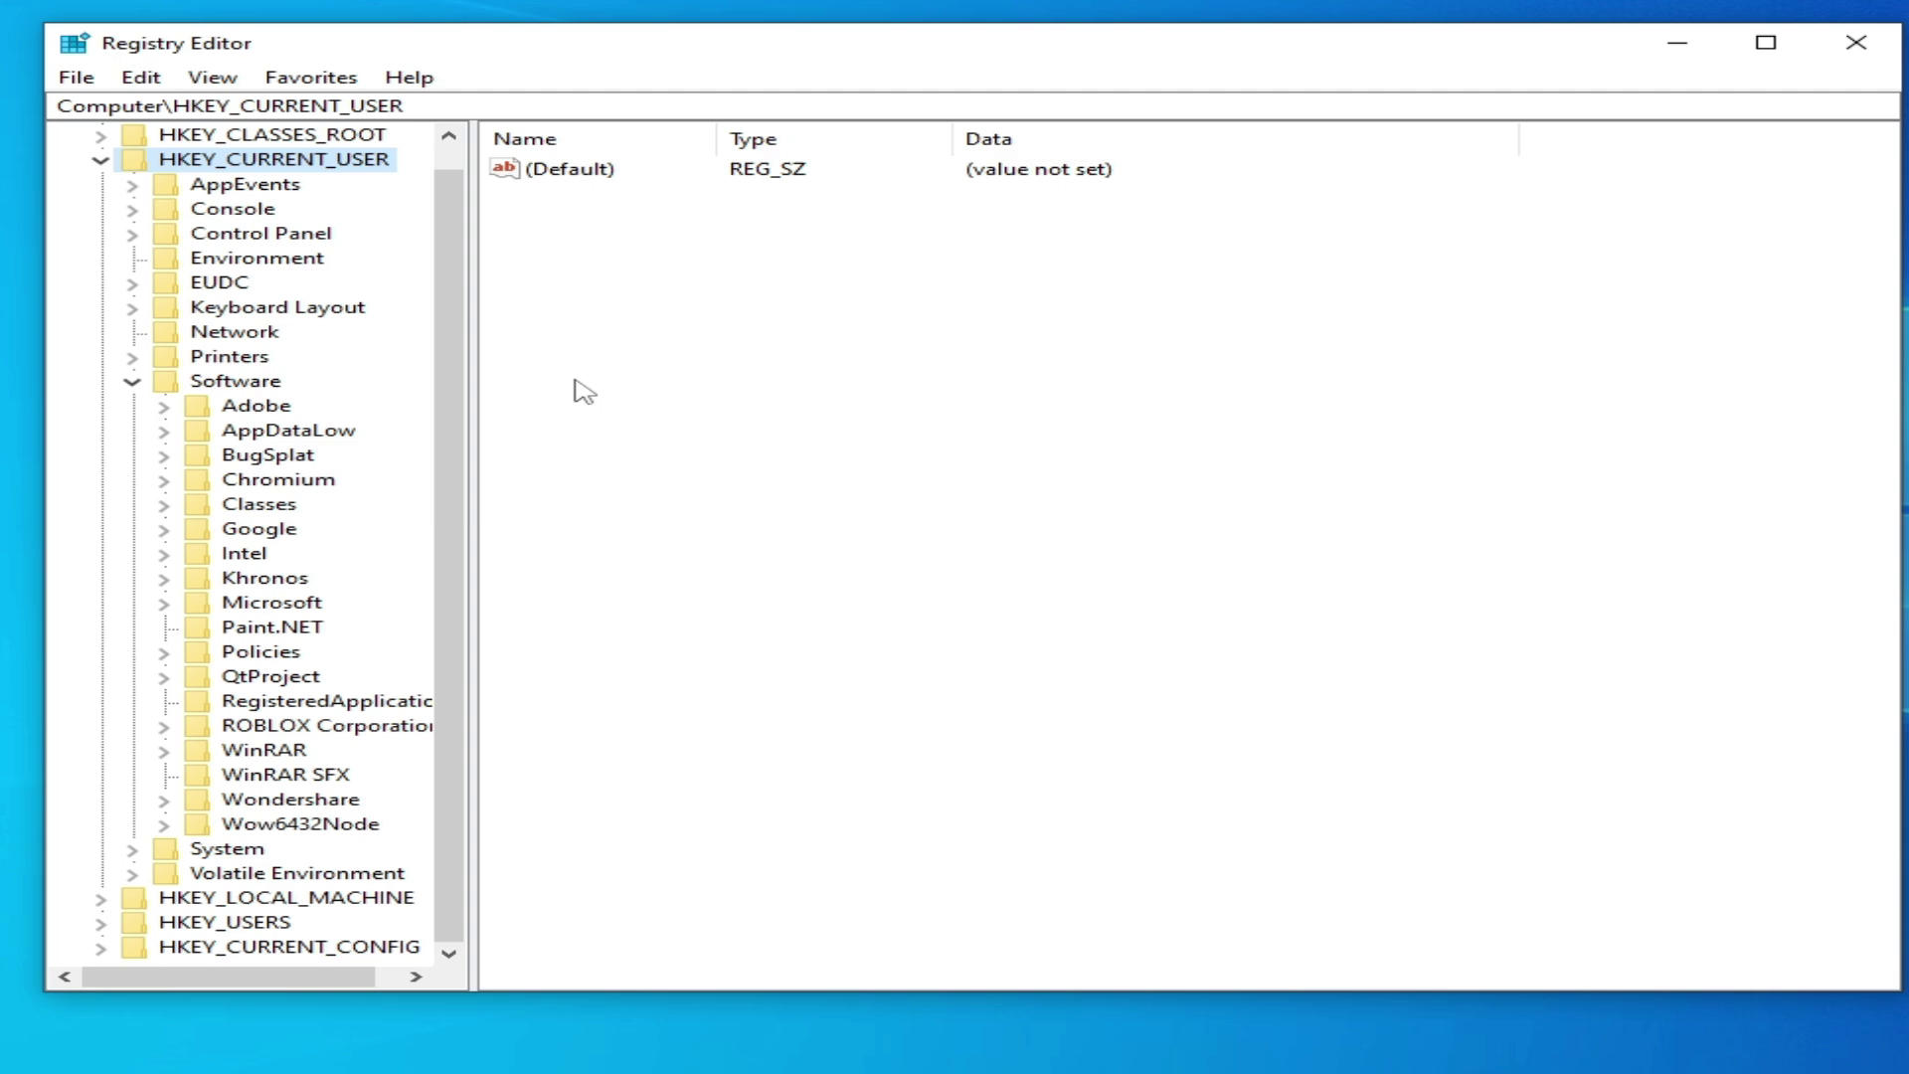
left_click_drag(100, 979, 129, 980)
left_click(284, 731)
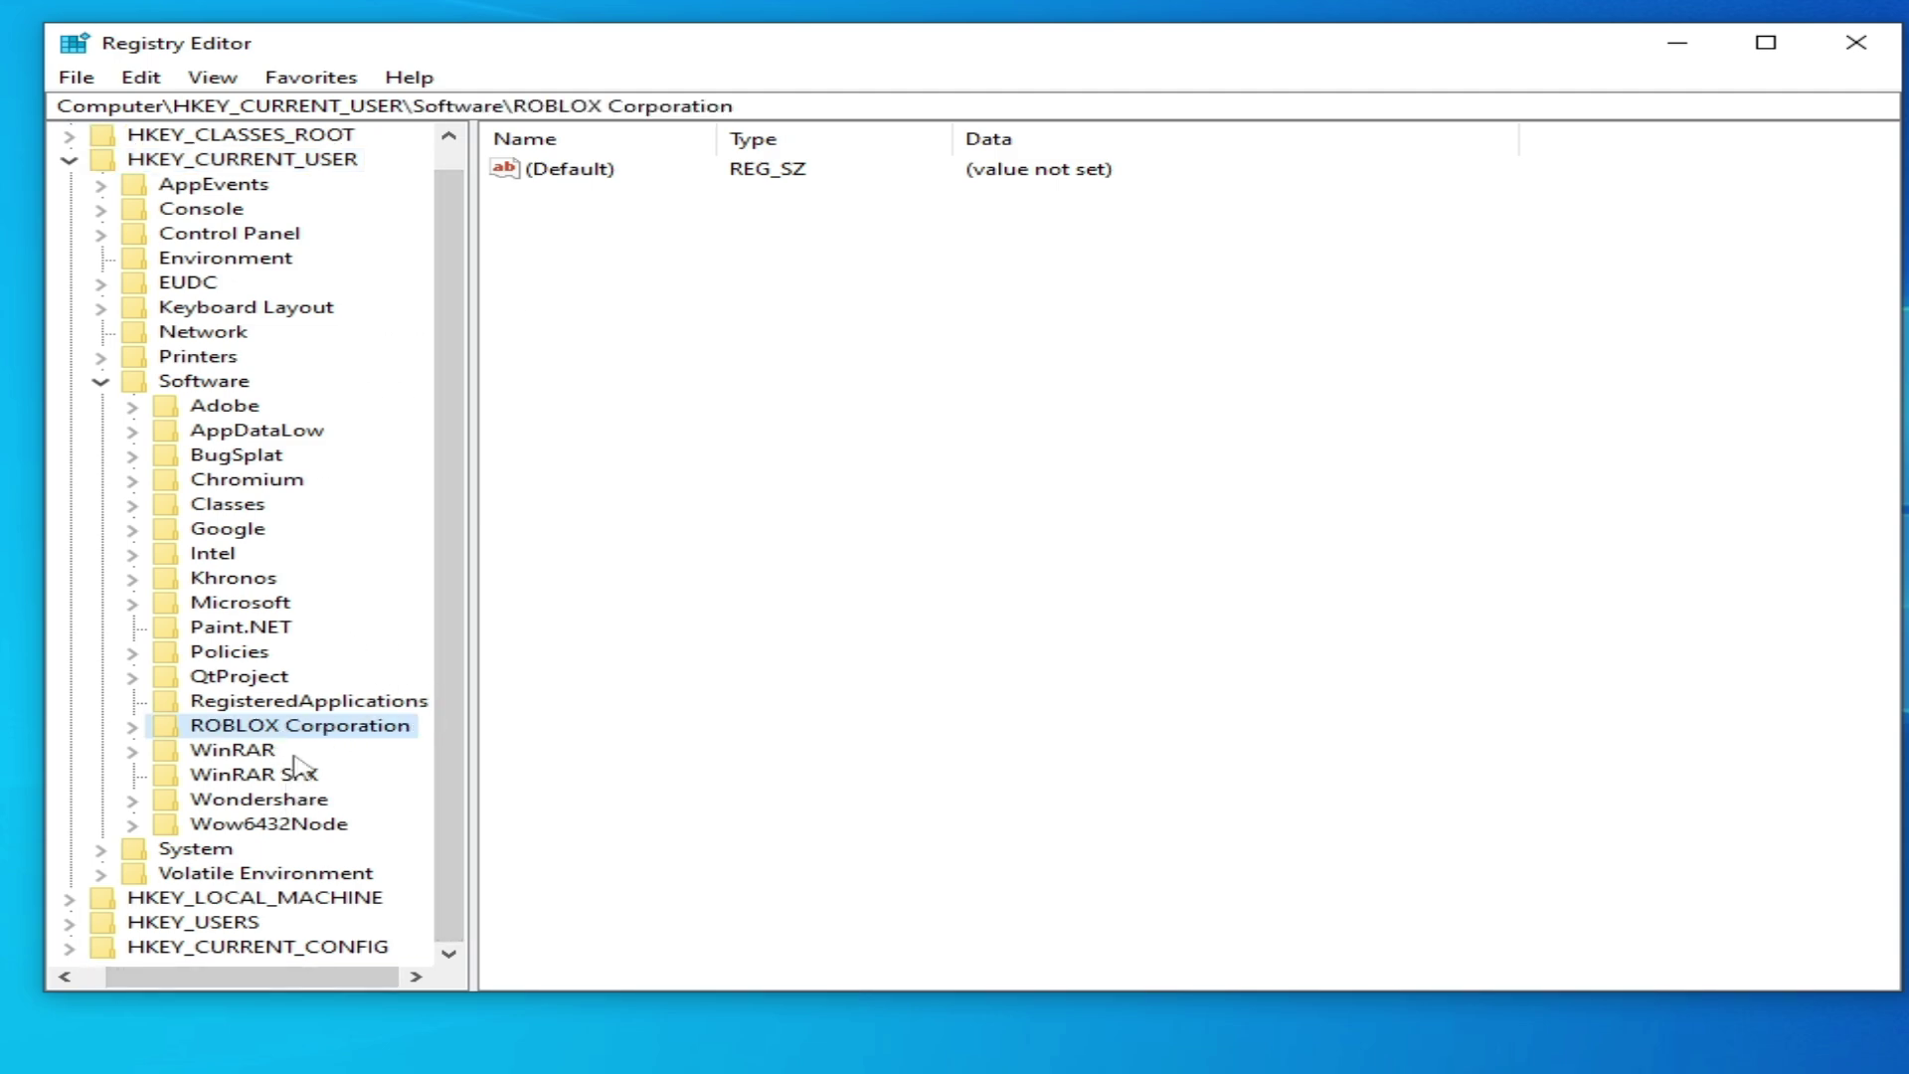
left_click_drag(554, 47, 924, 38)
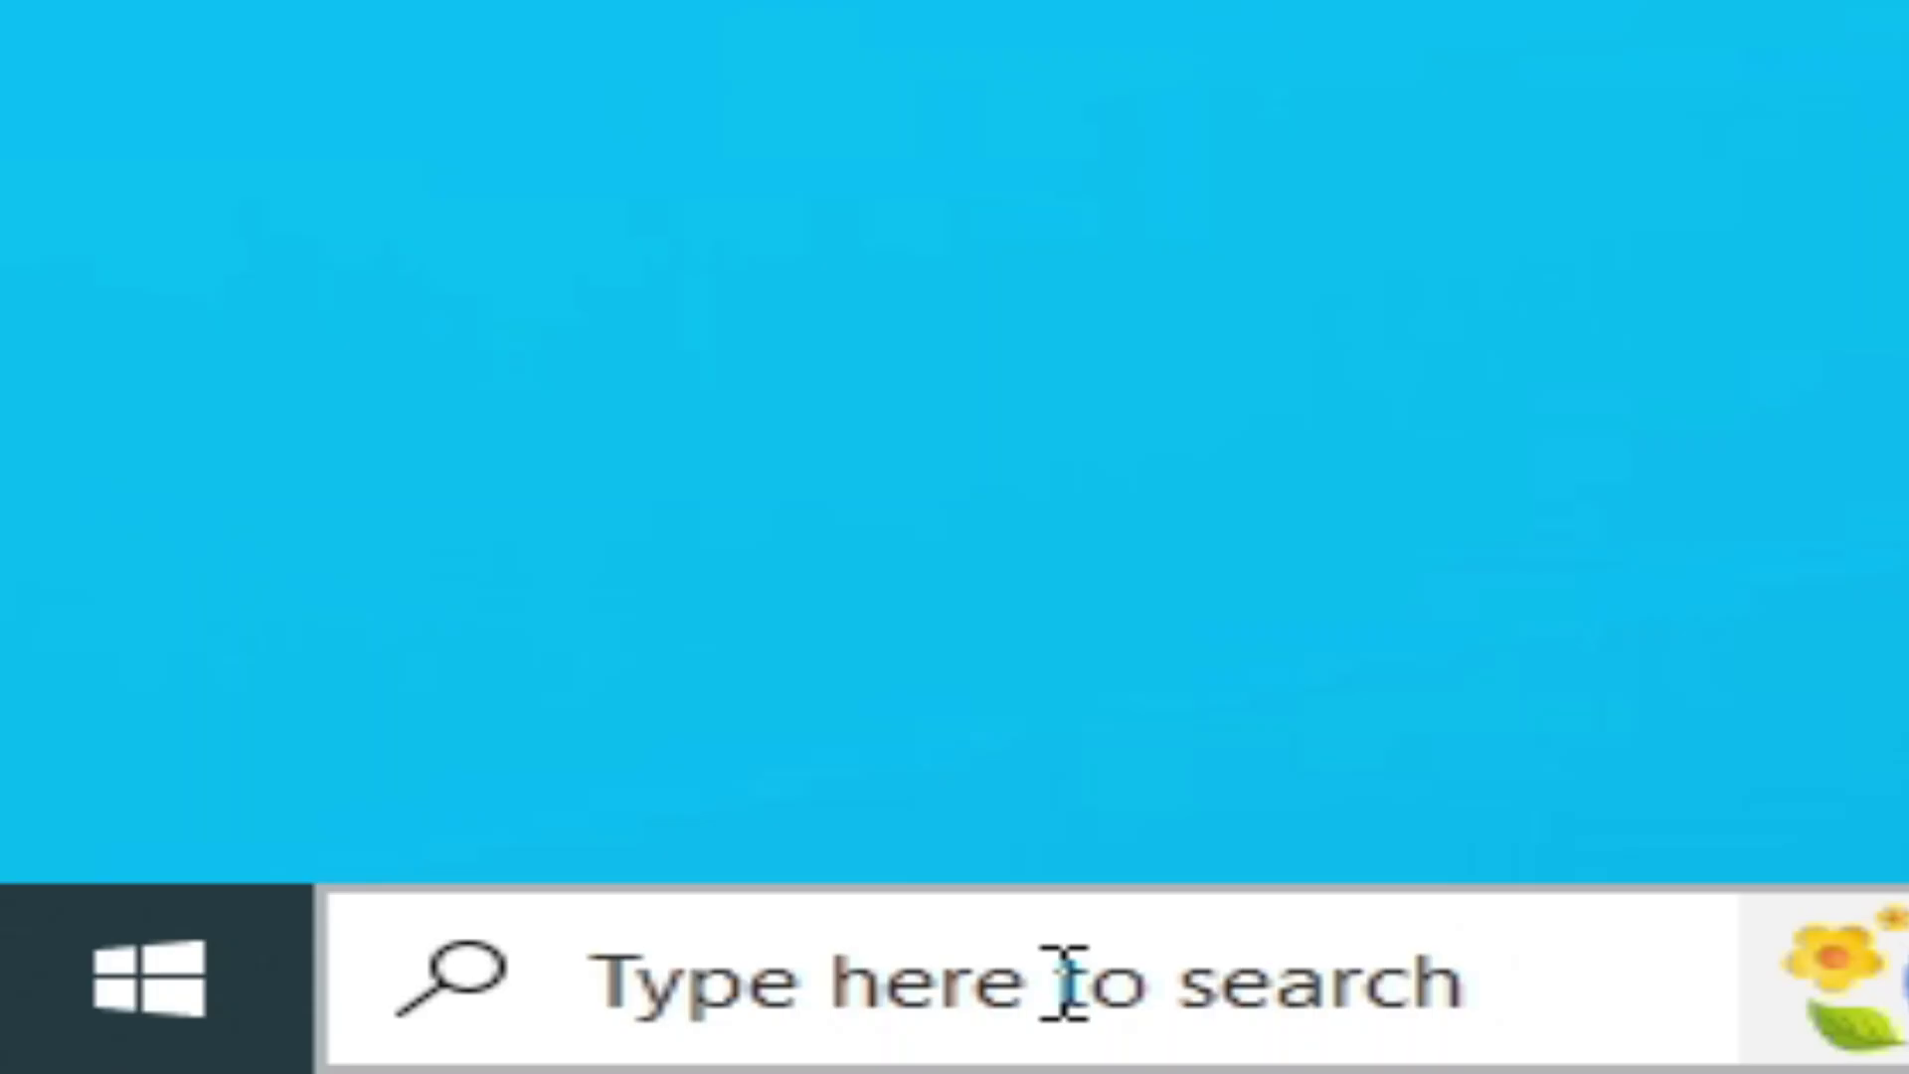
Launch Run from Windows Search and open %localappdata% in File Explorer
left_click(226, 1053)
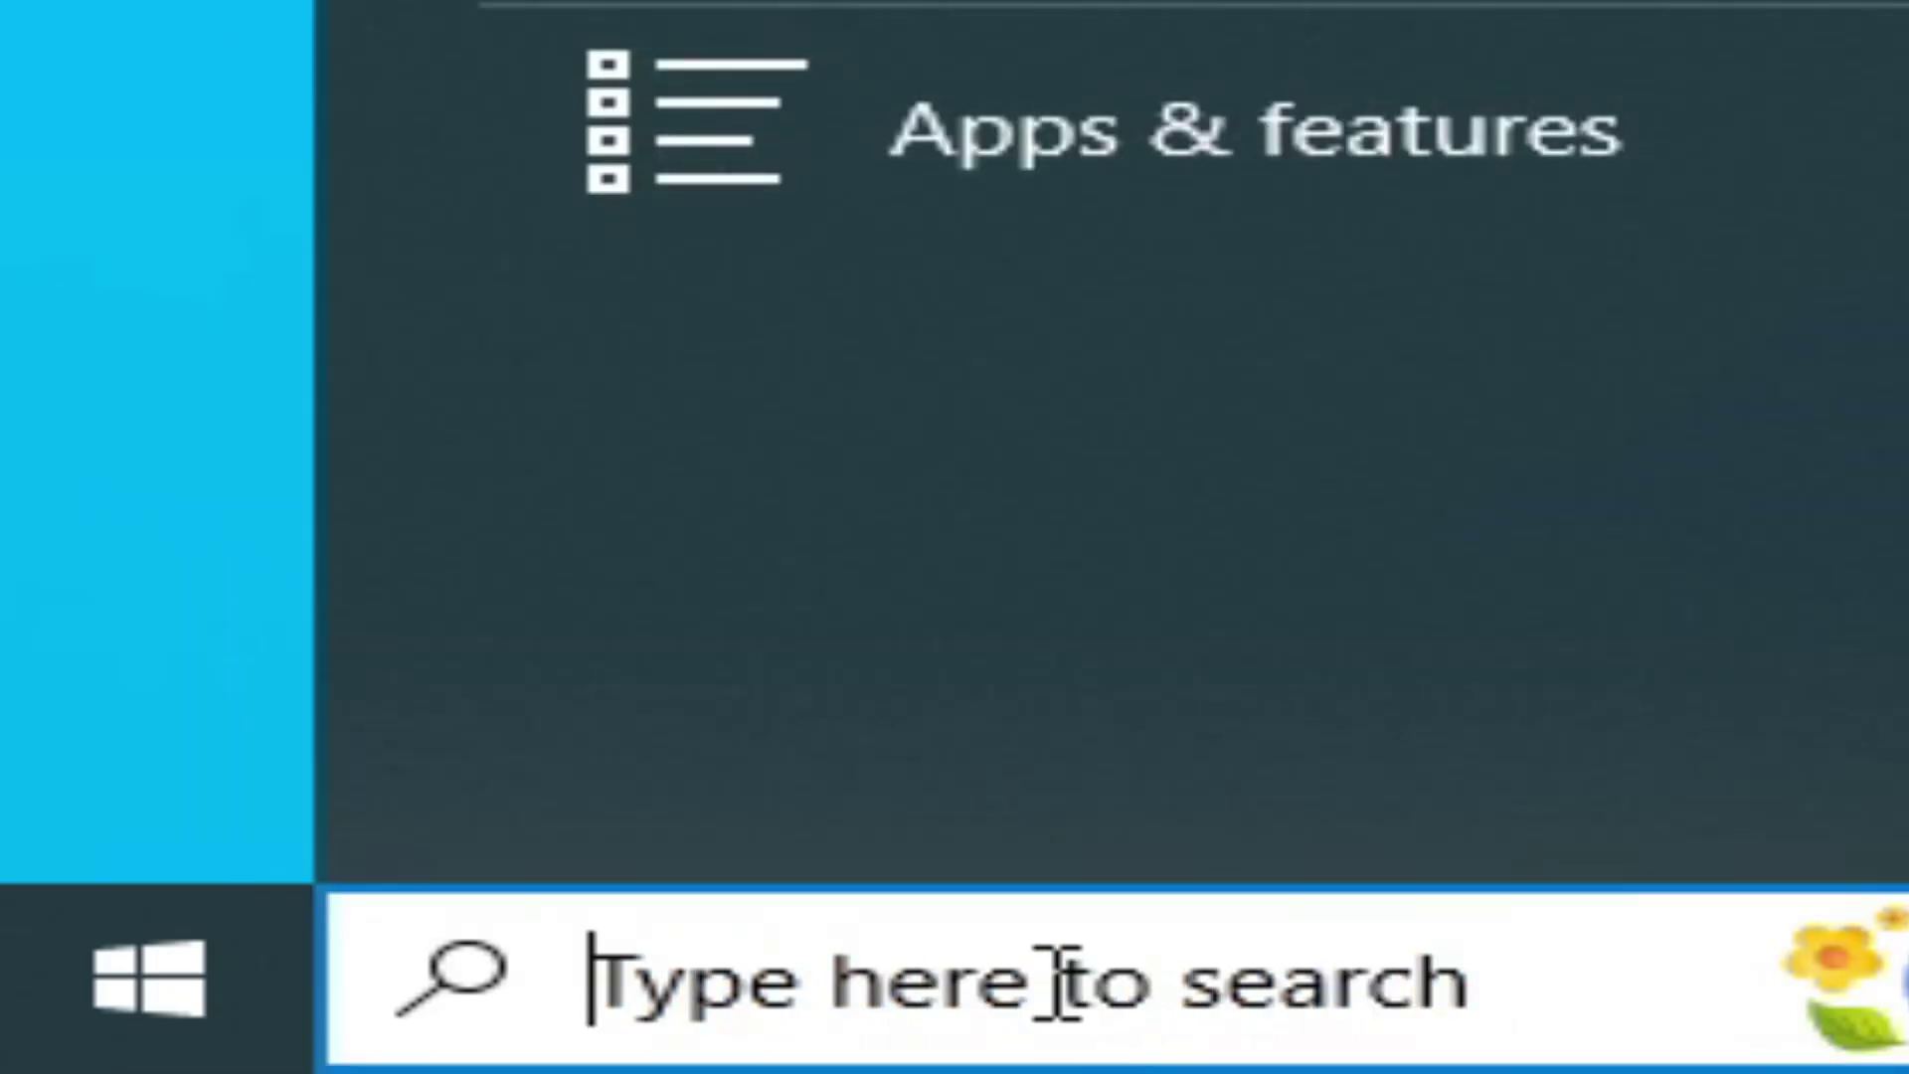
type("run")
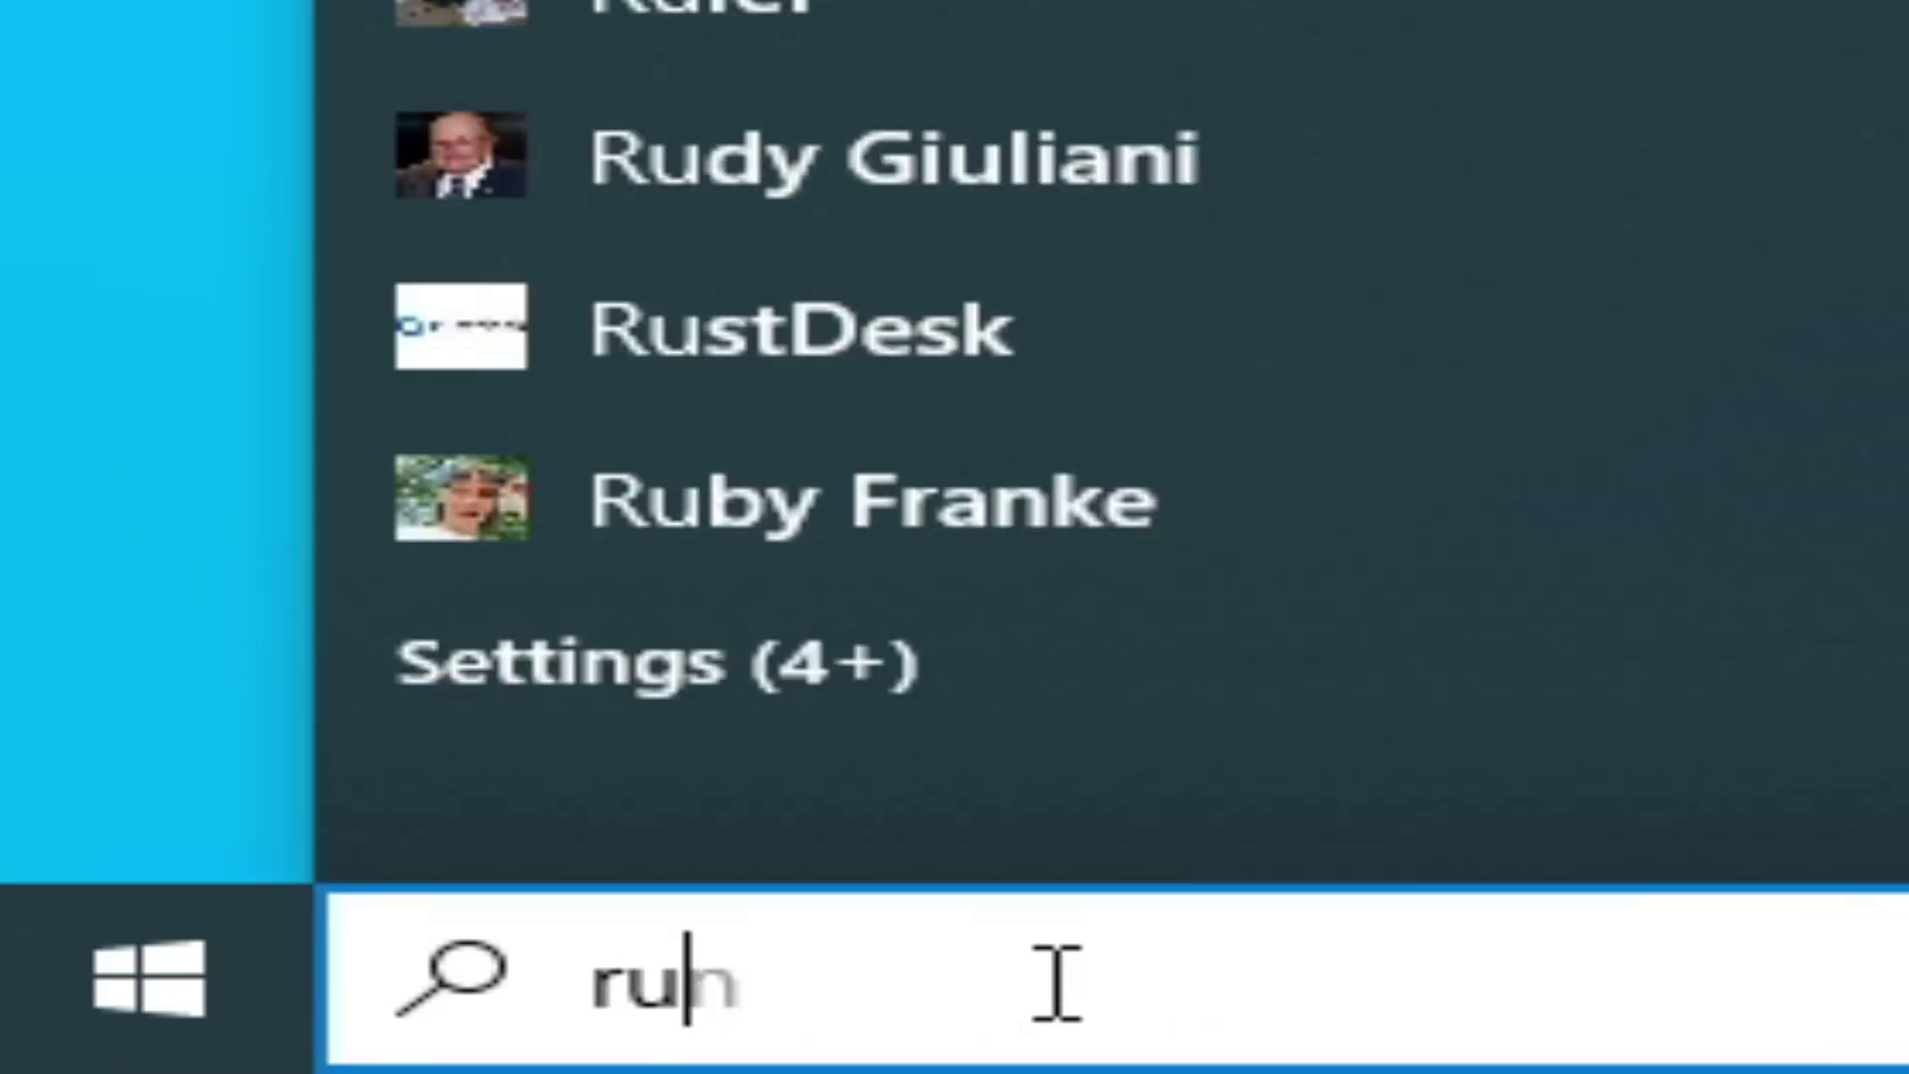
key("Return")
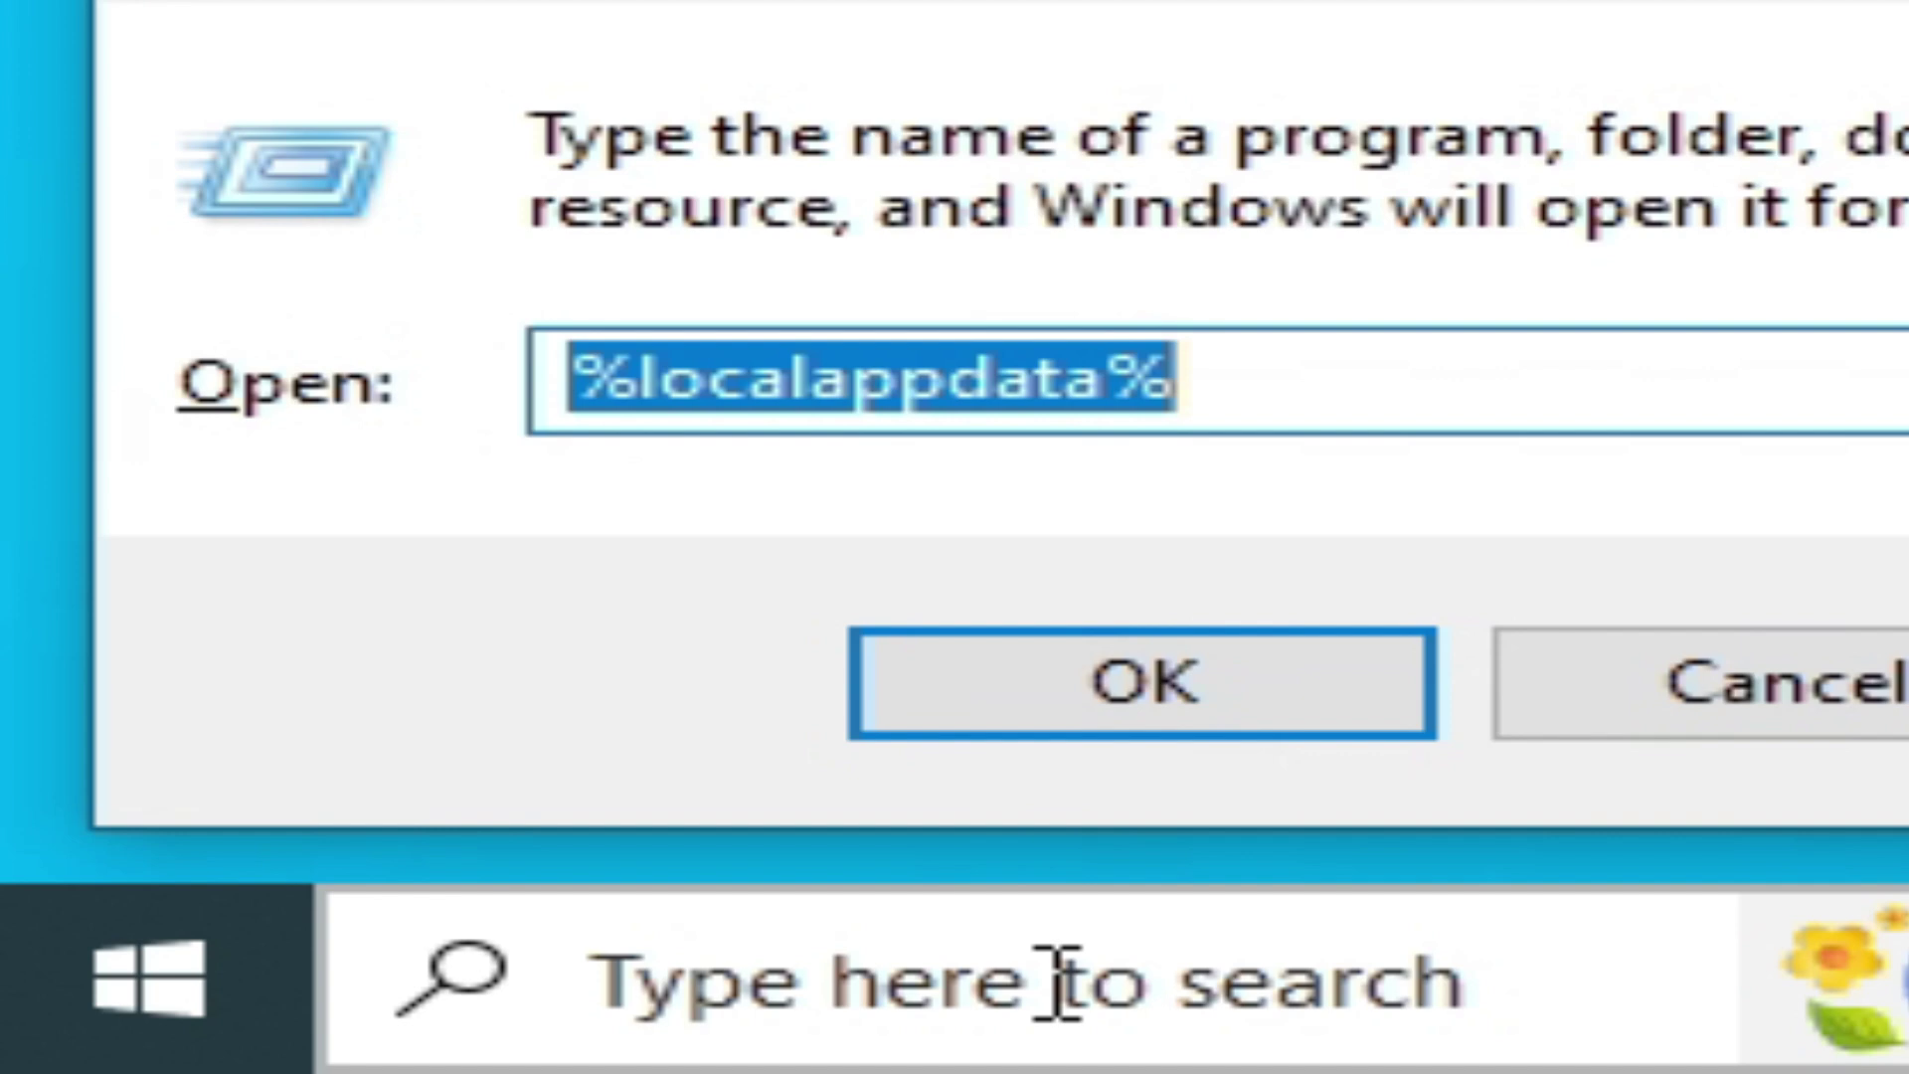
left_click(1412, 403)
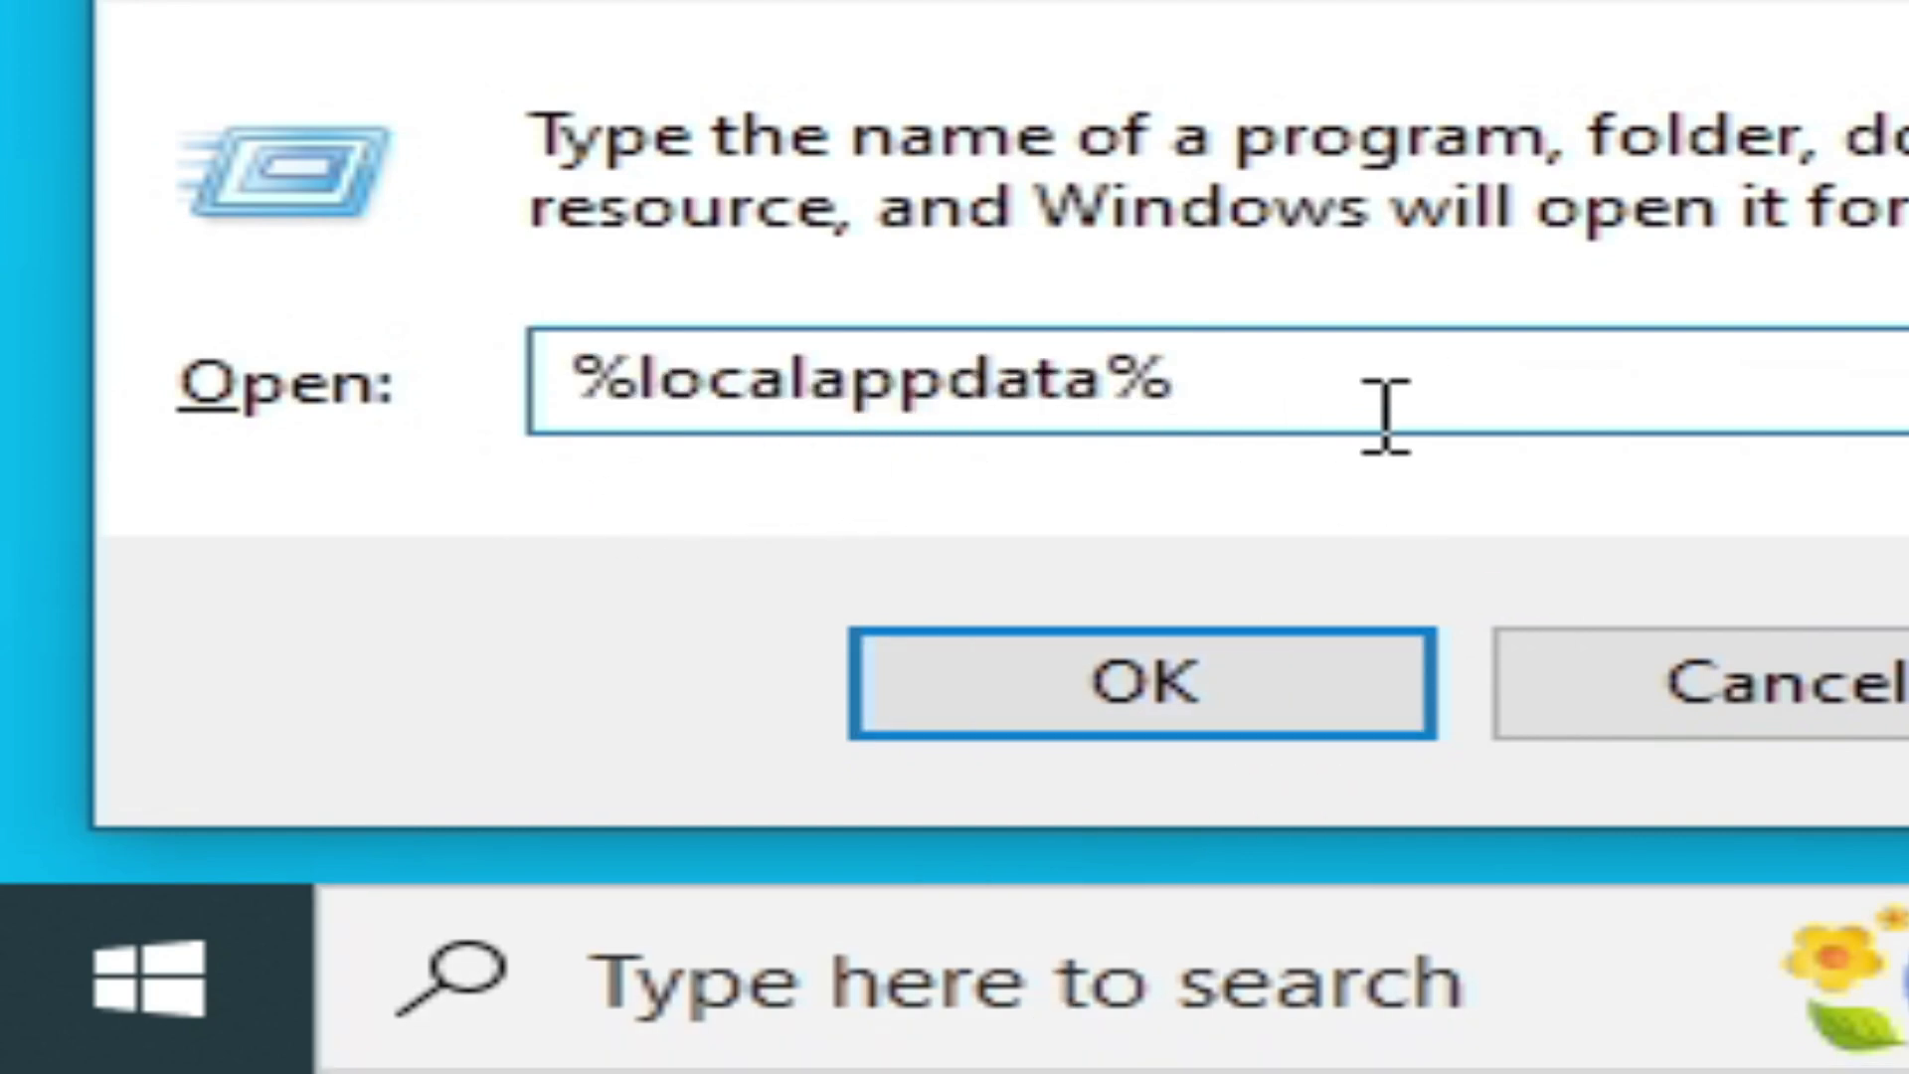
left_click(1203, 686)
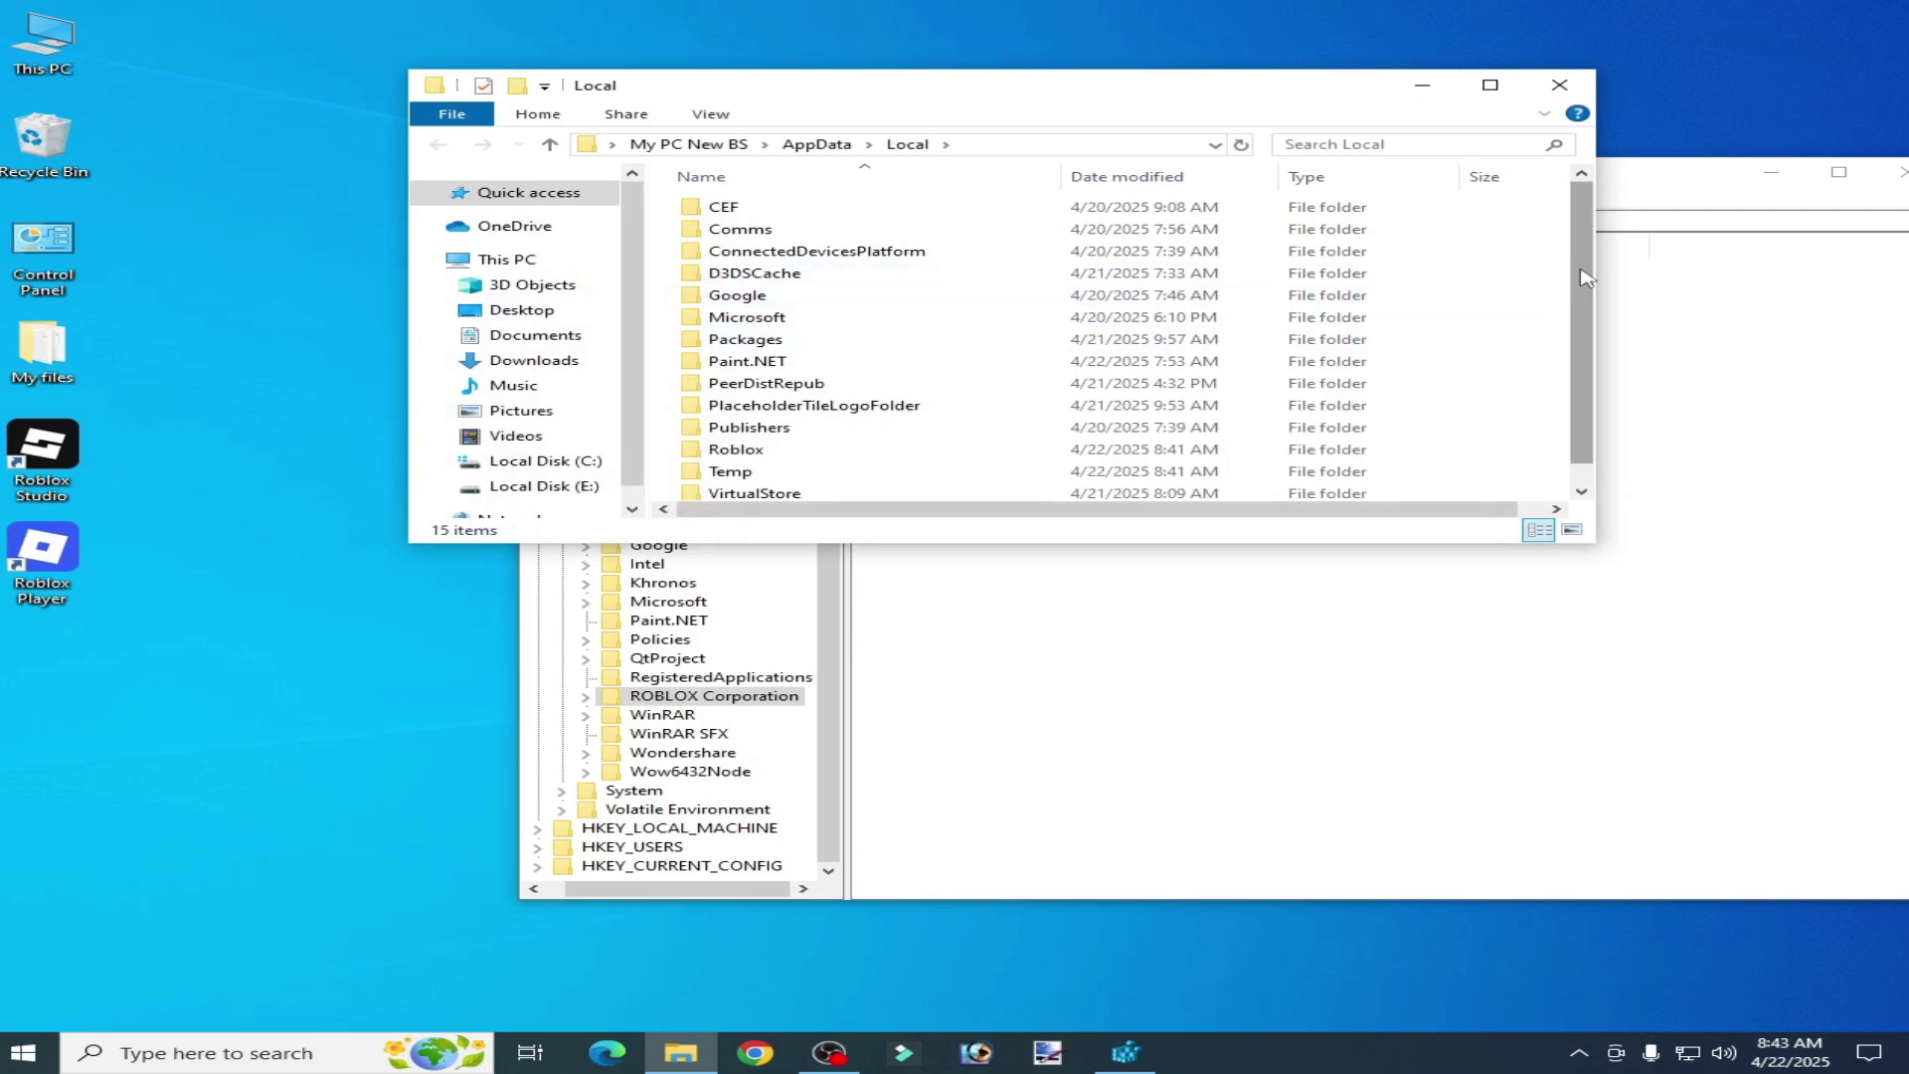
Inspect the Roblox folder in AppData\Local, then delete it
left_click_drag(1587, 292, 1588, 308)
double_click(753, 423)
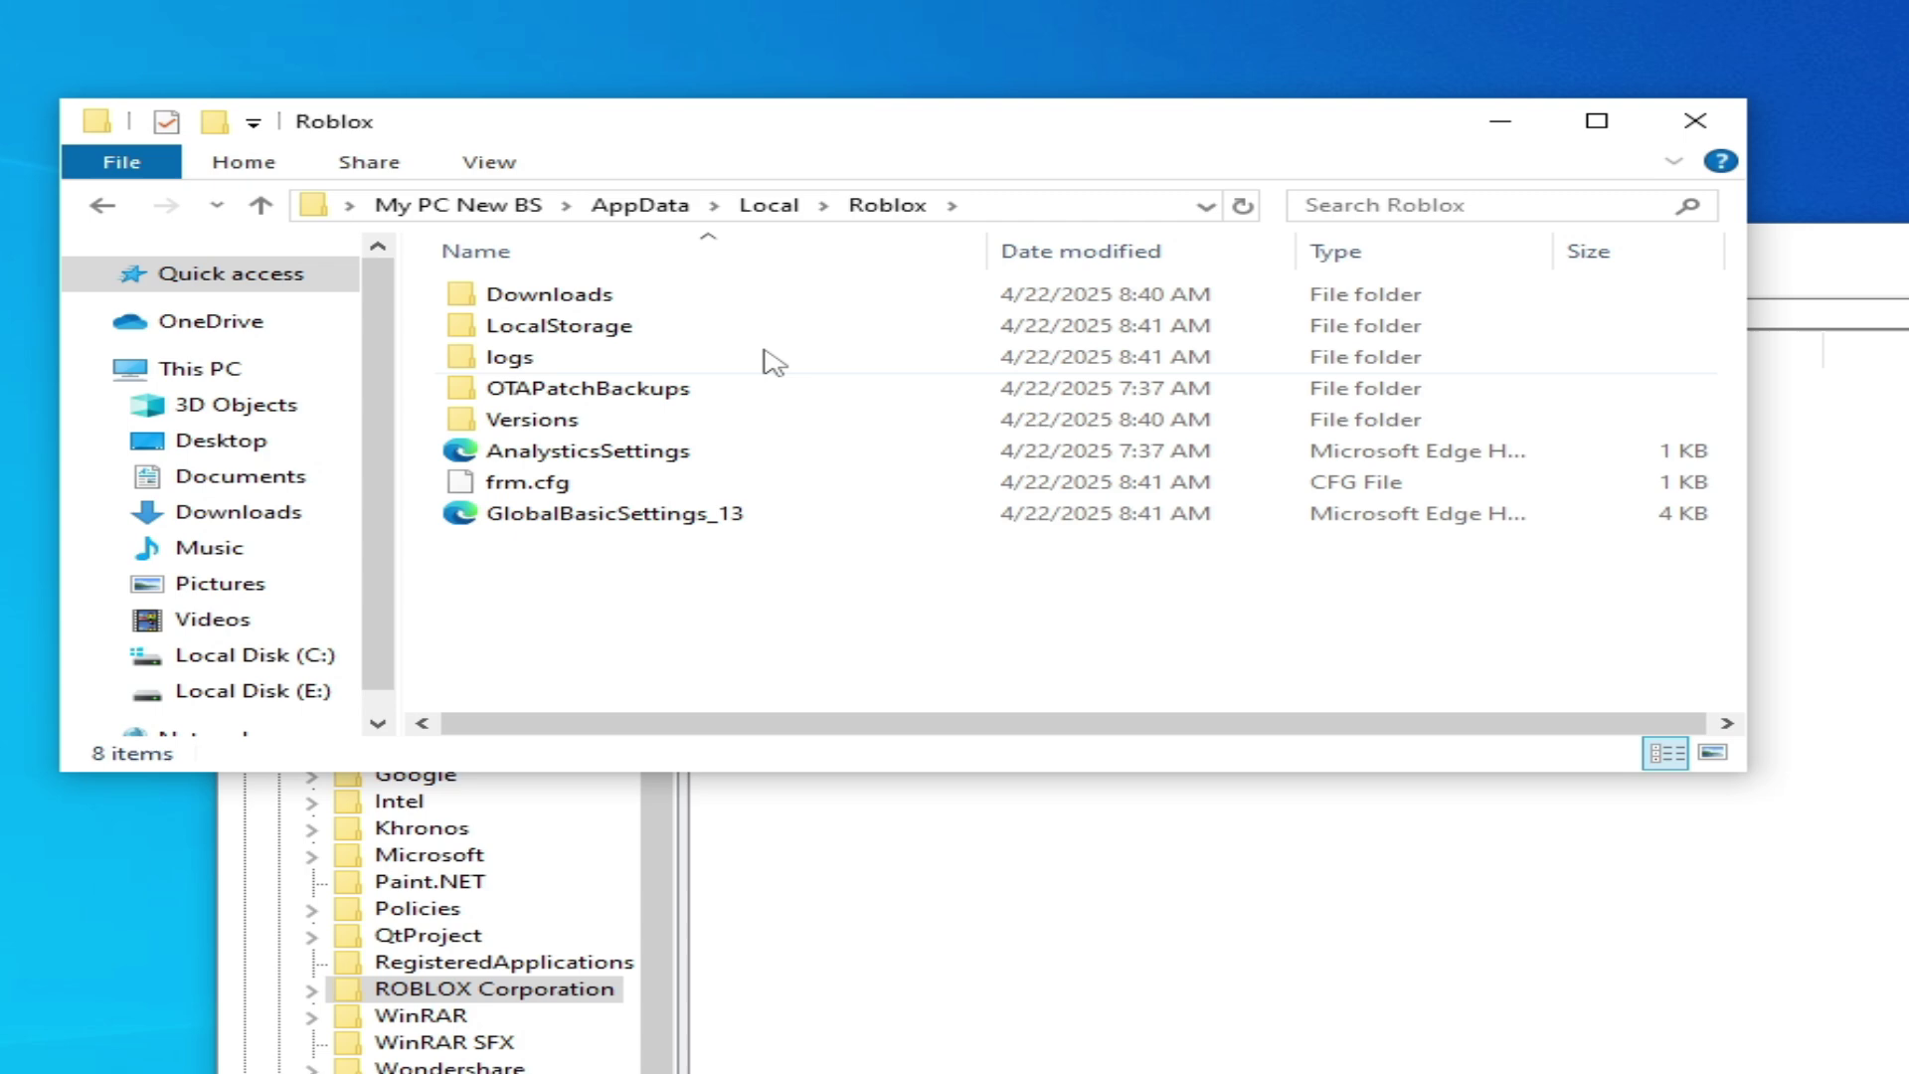
left_click(103, 209)
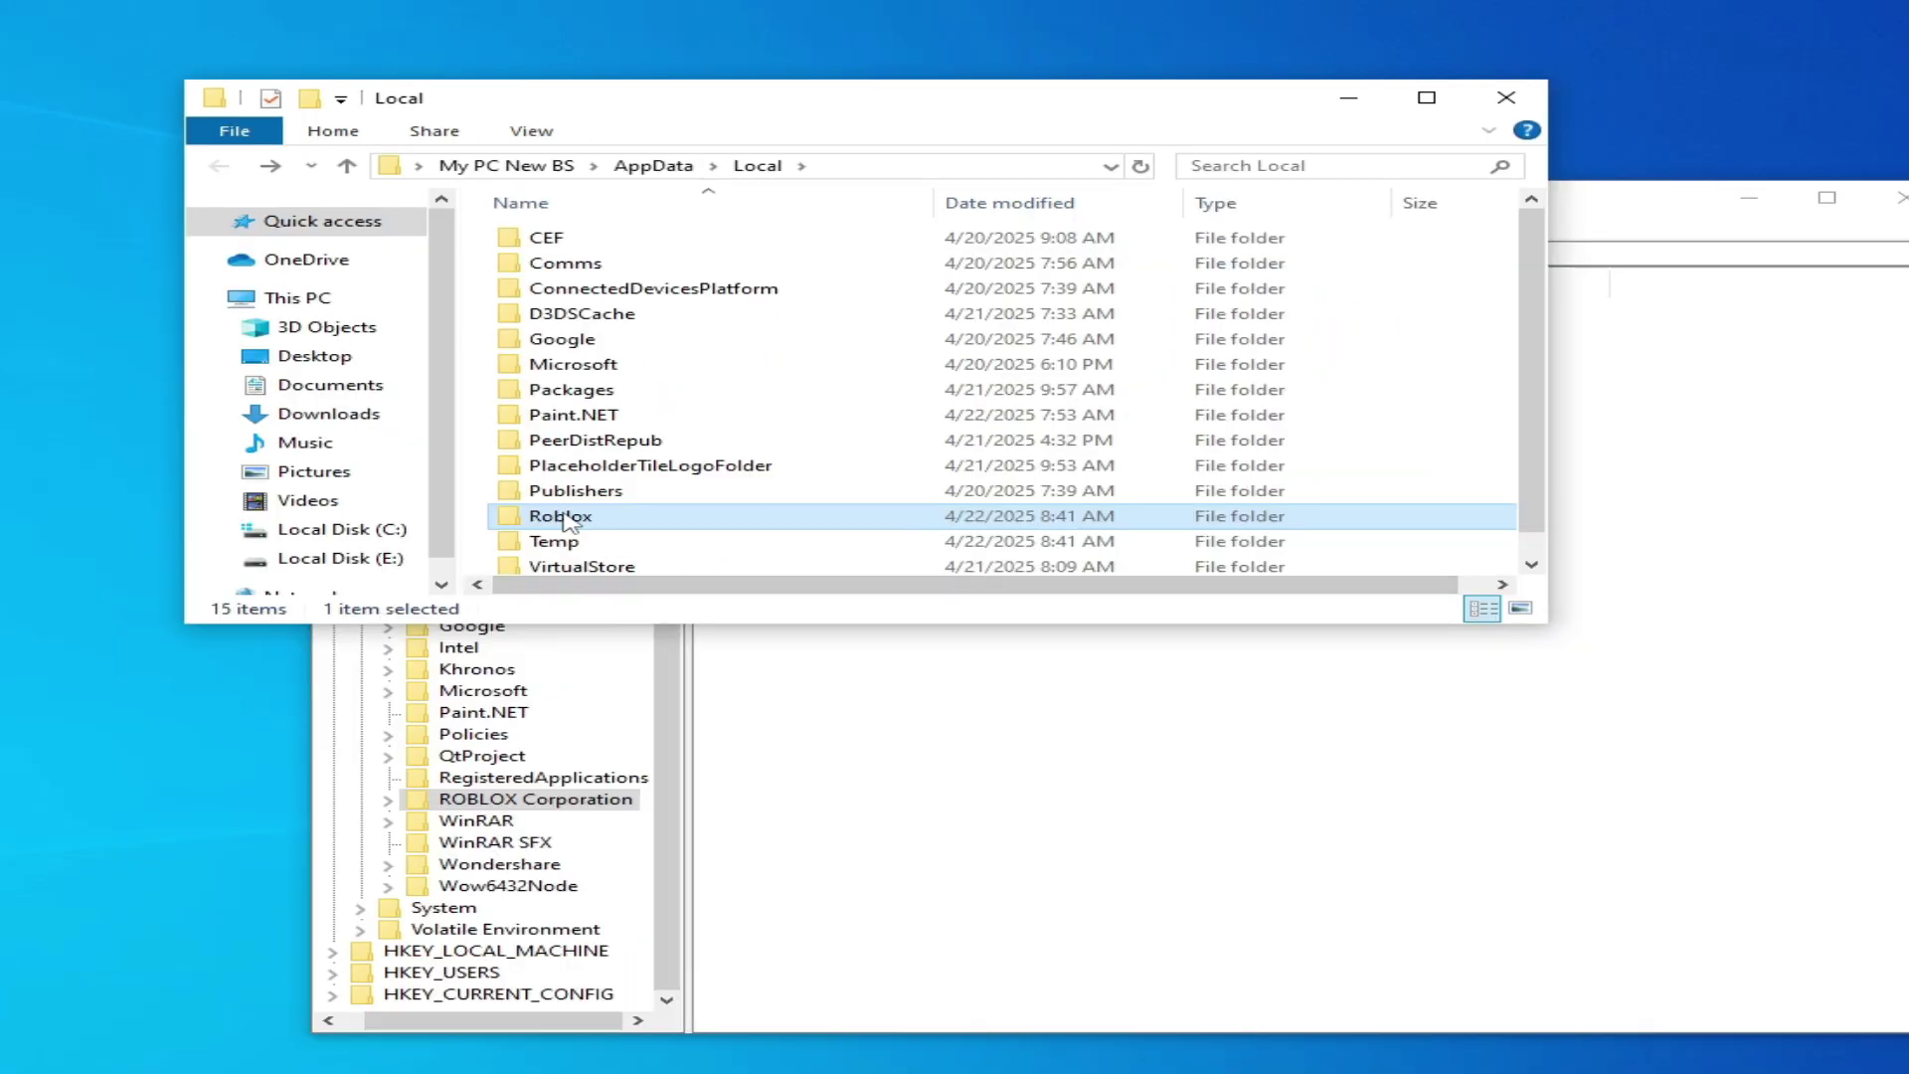
right_click(536, 646)
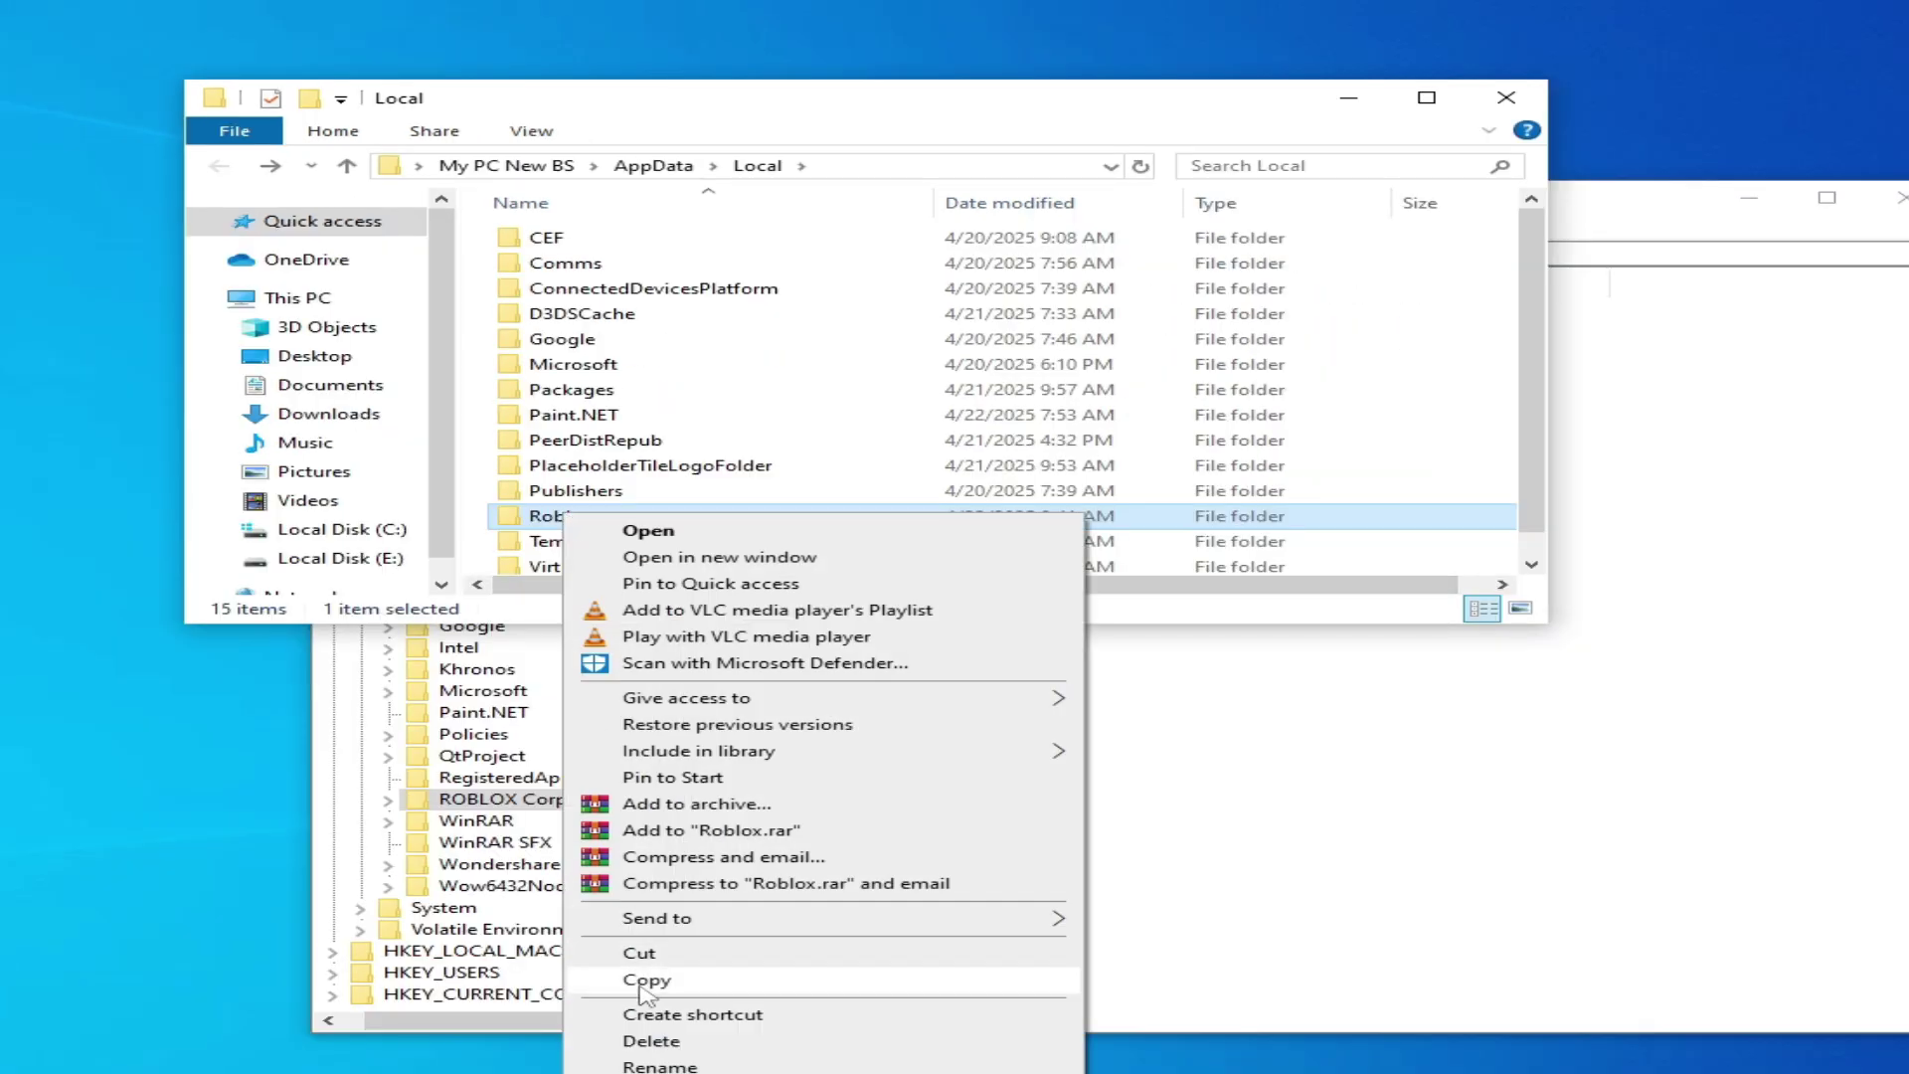
left_click(651, 1041)
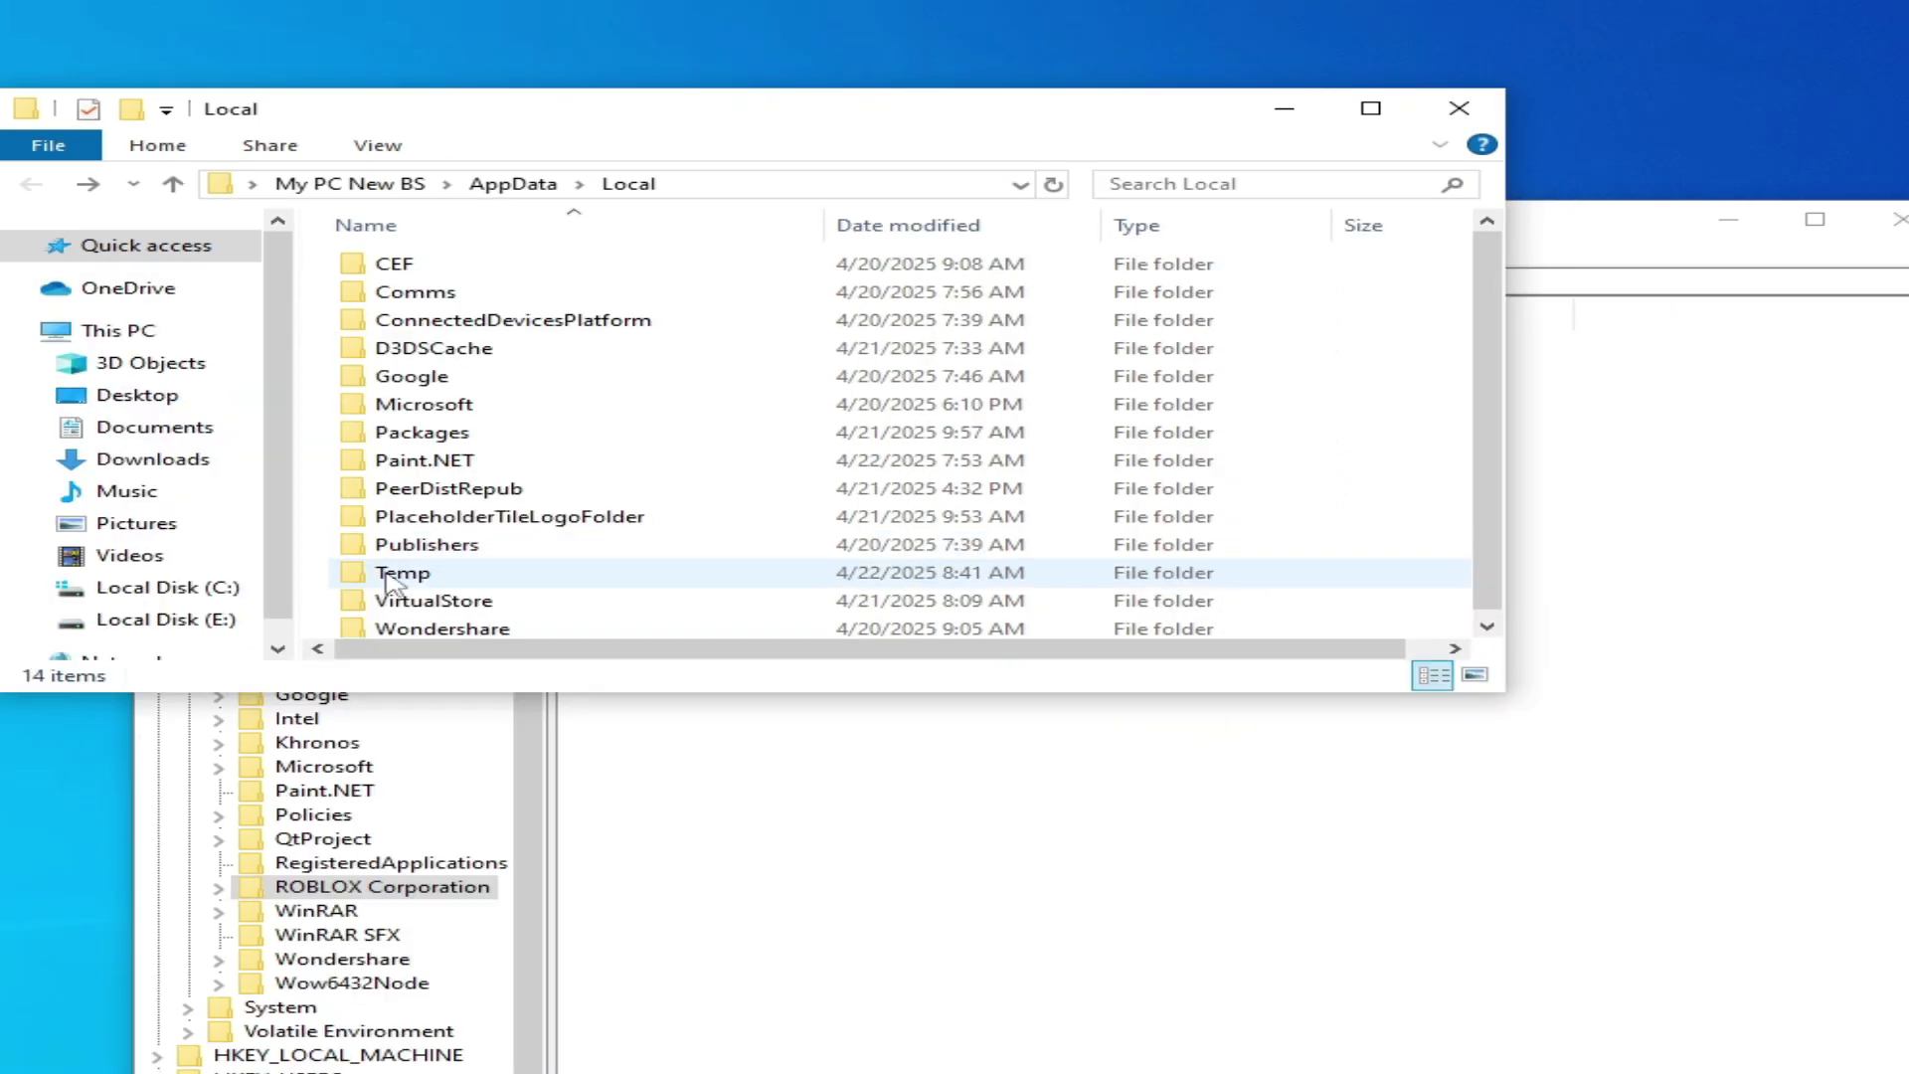
Delete the Roblox folder inside AppData\Local\Temp
double_click(388, 575)
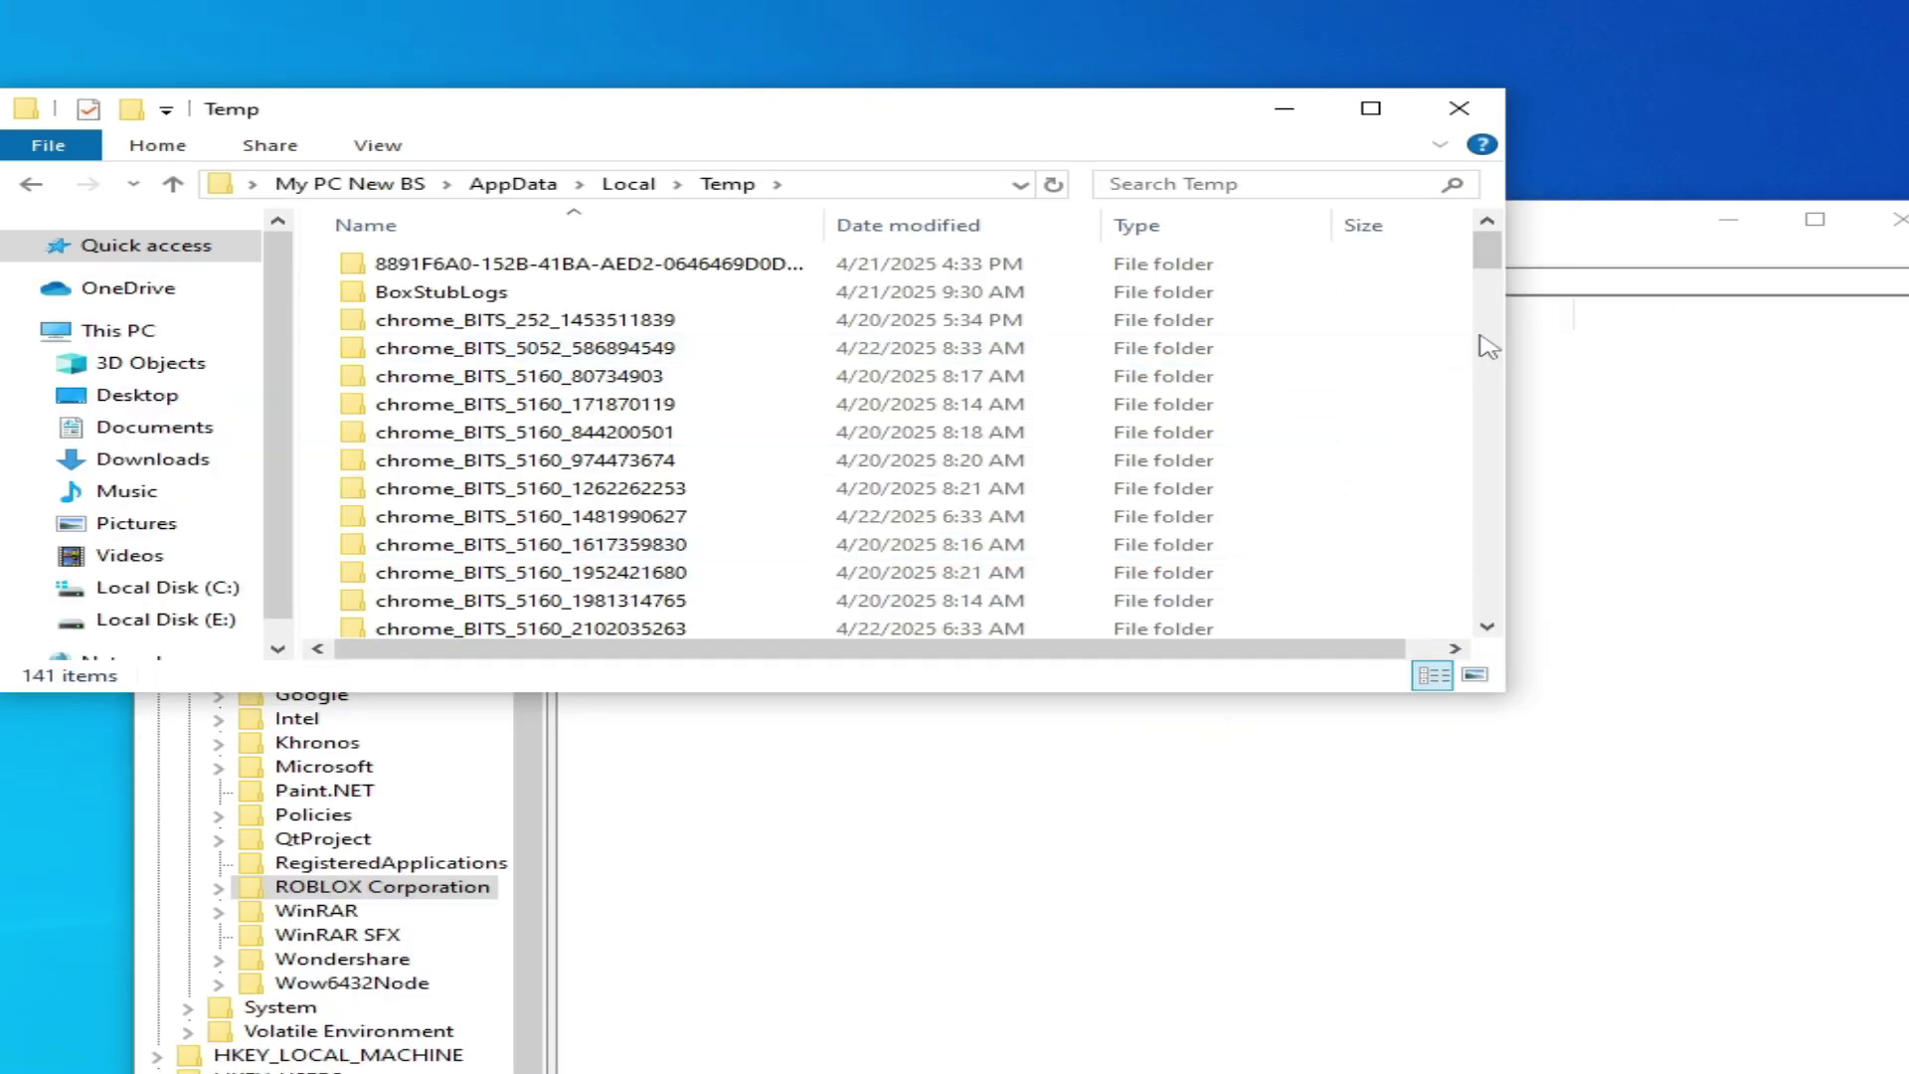
left_click_drag(1496, 261, 1487, 468)
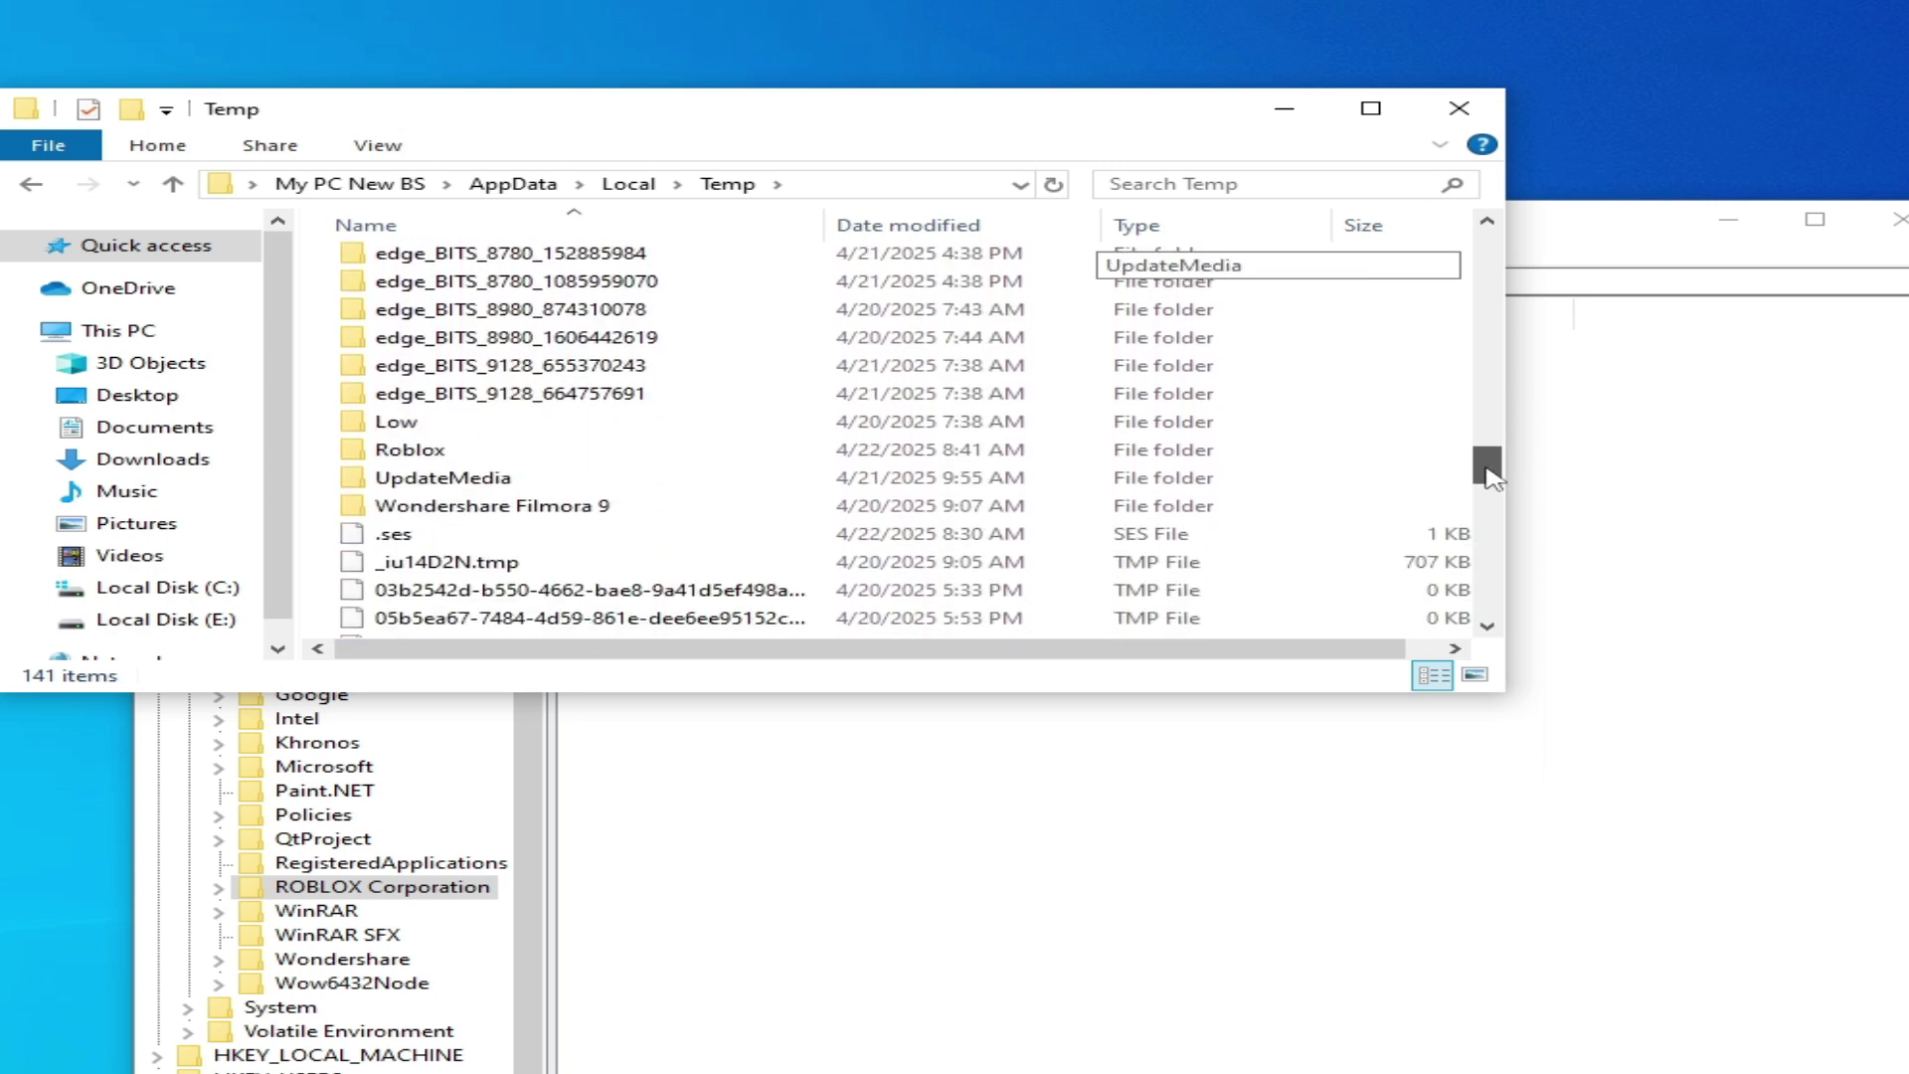
right_click(418, 453)
left_click(469, 1038)
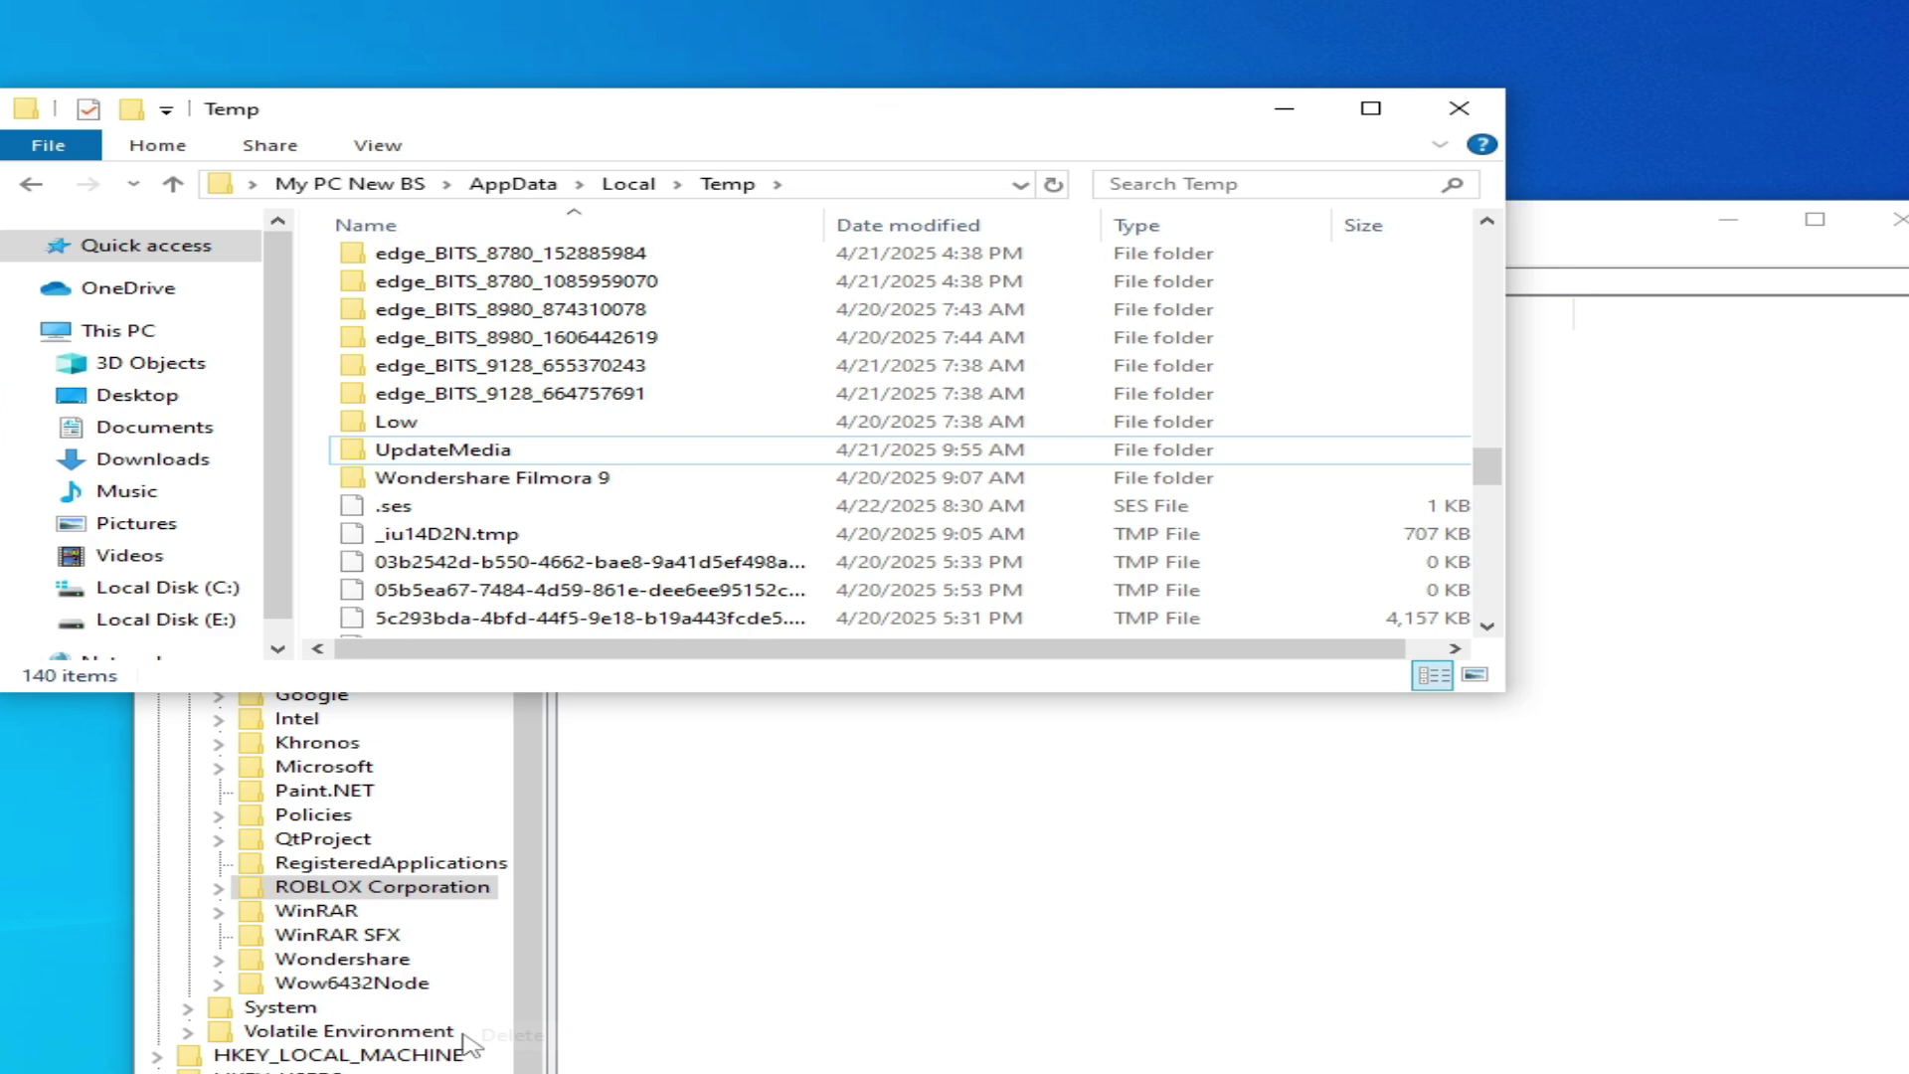
Close File Explorer and delete the ROBLOX Corporation registry key, confirming the deletion
left_click(1459, 108)
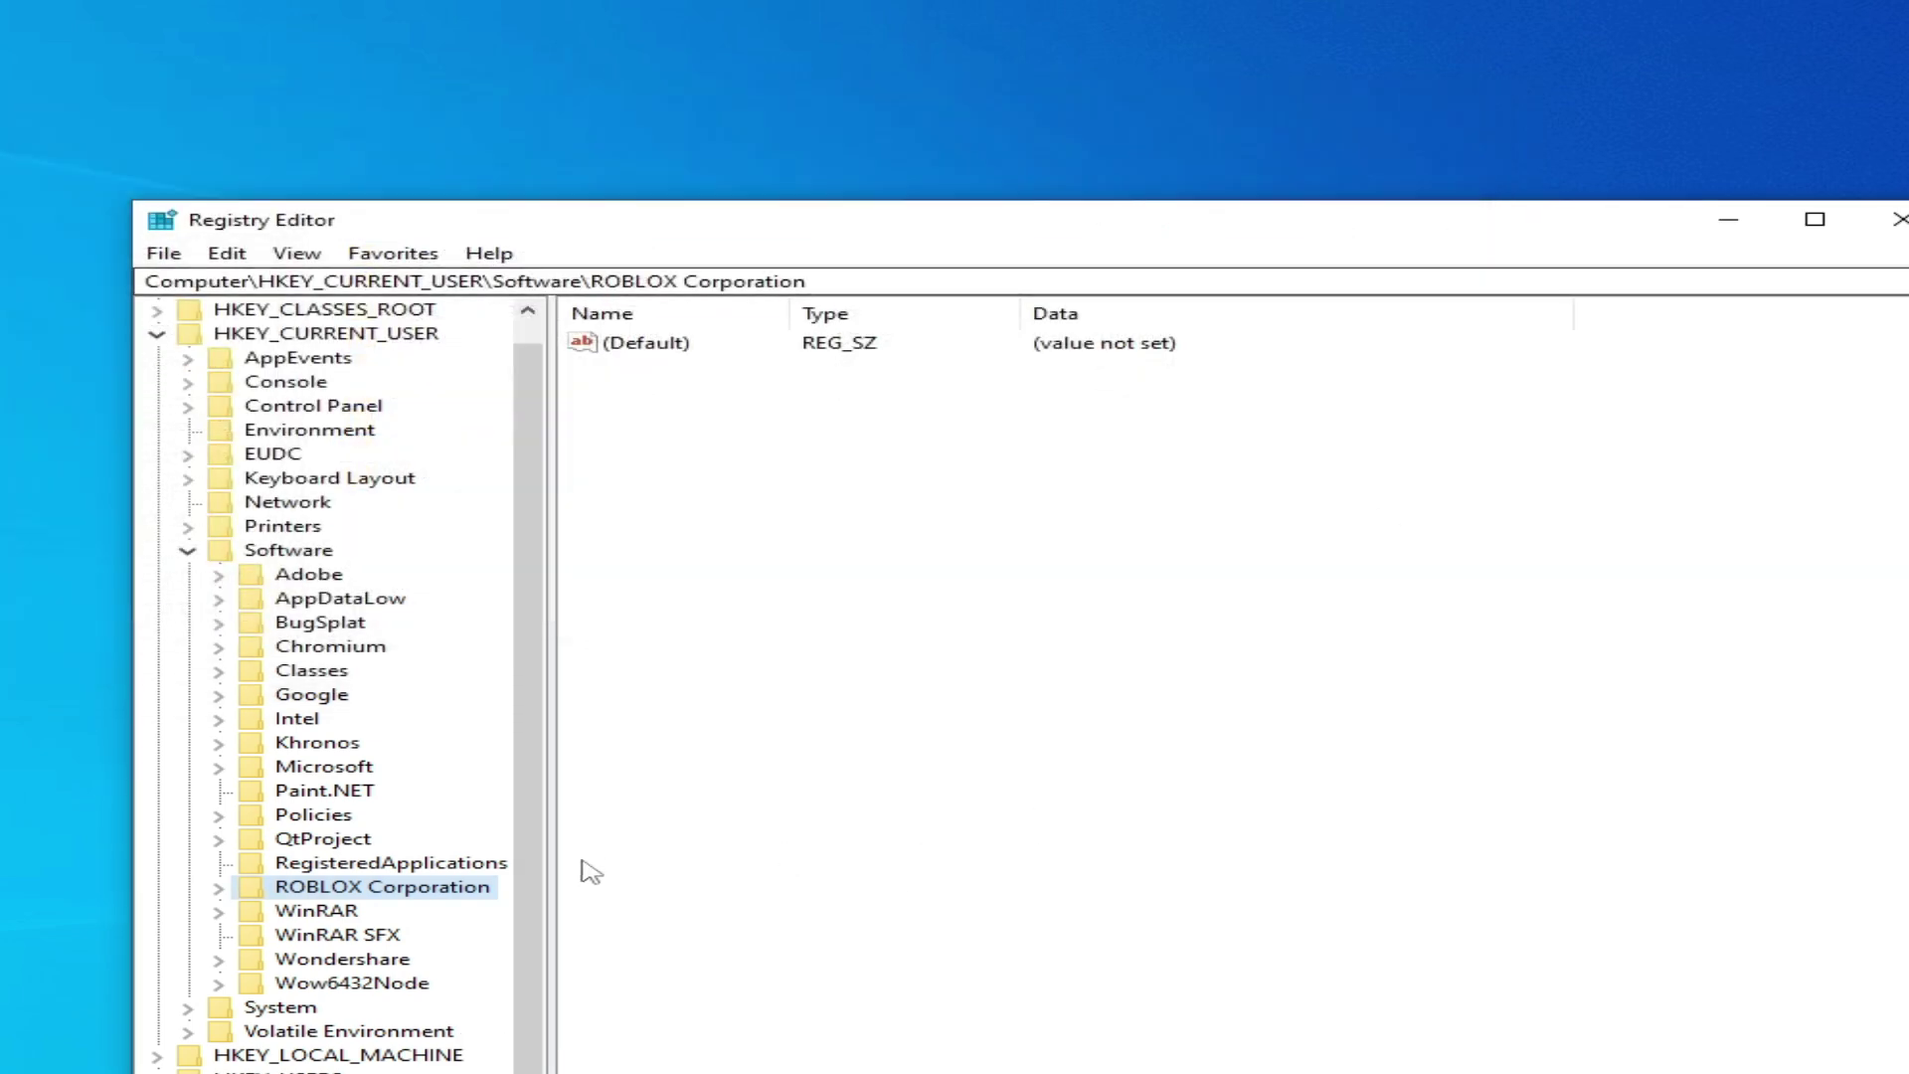
right_click(374, 900)
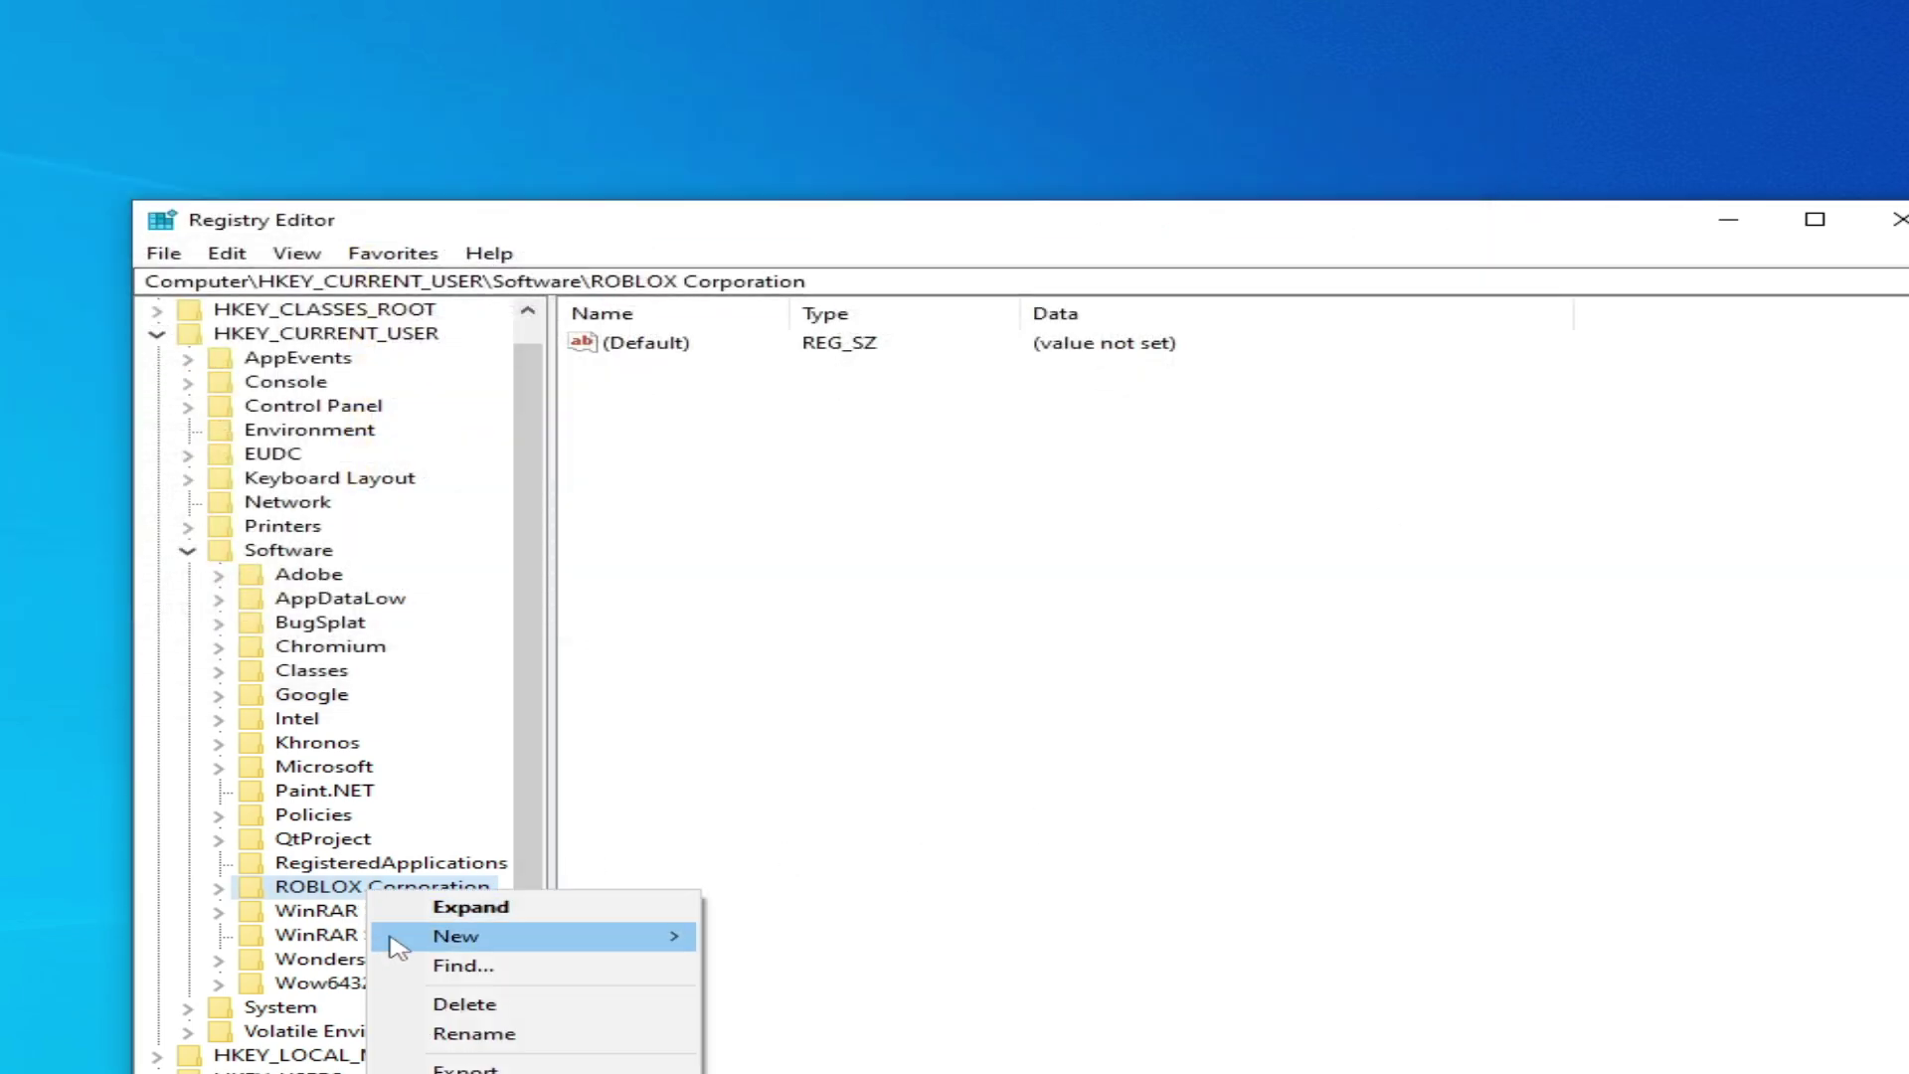
left_click(440, 1006)
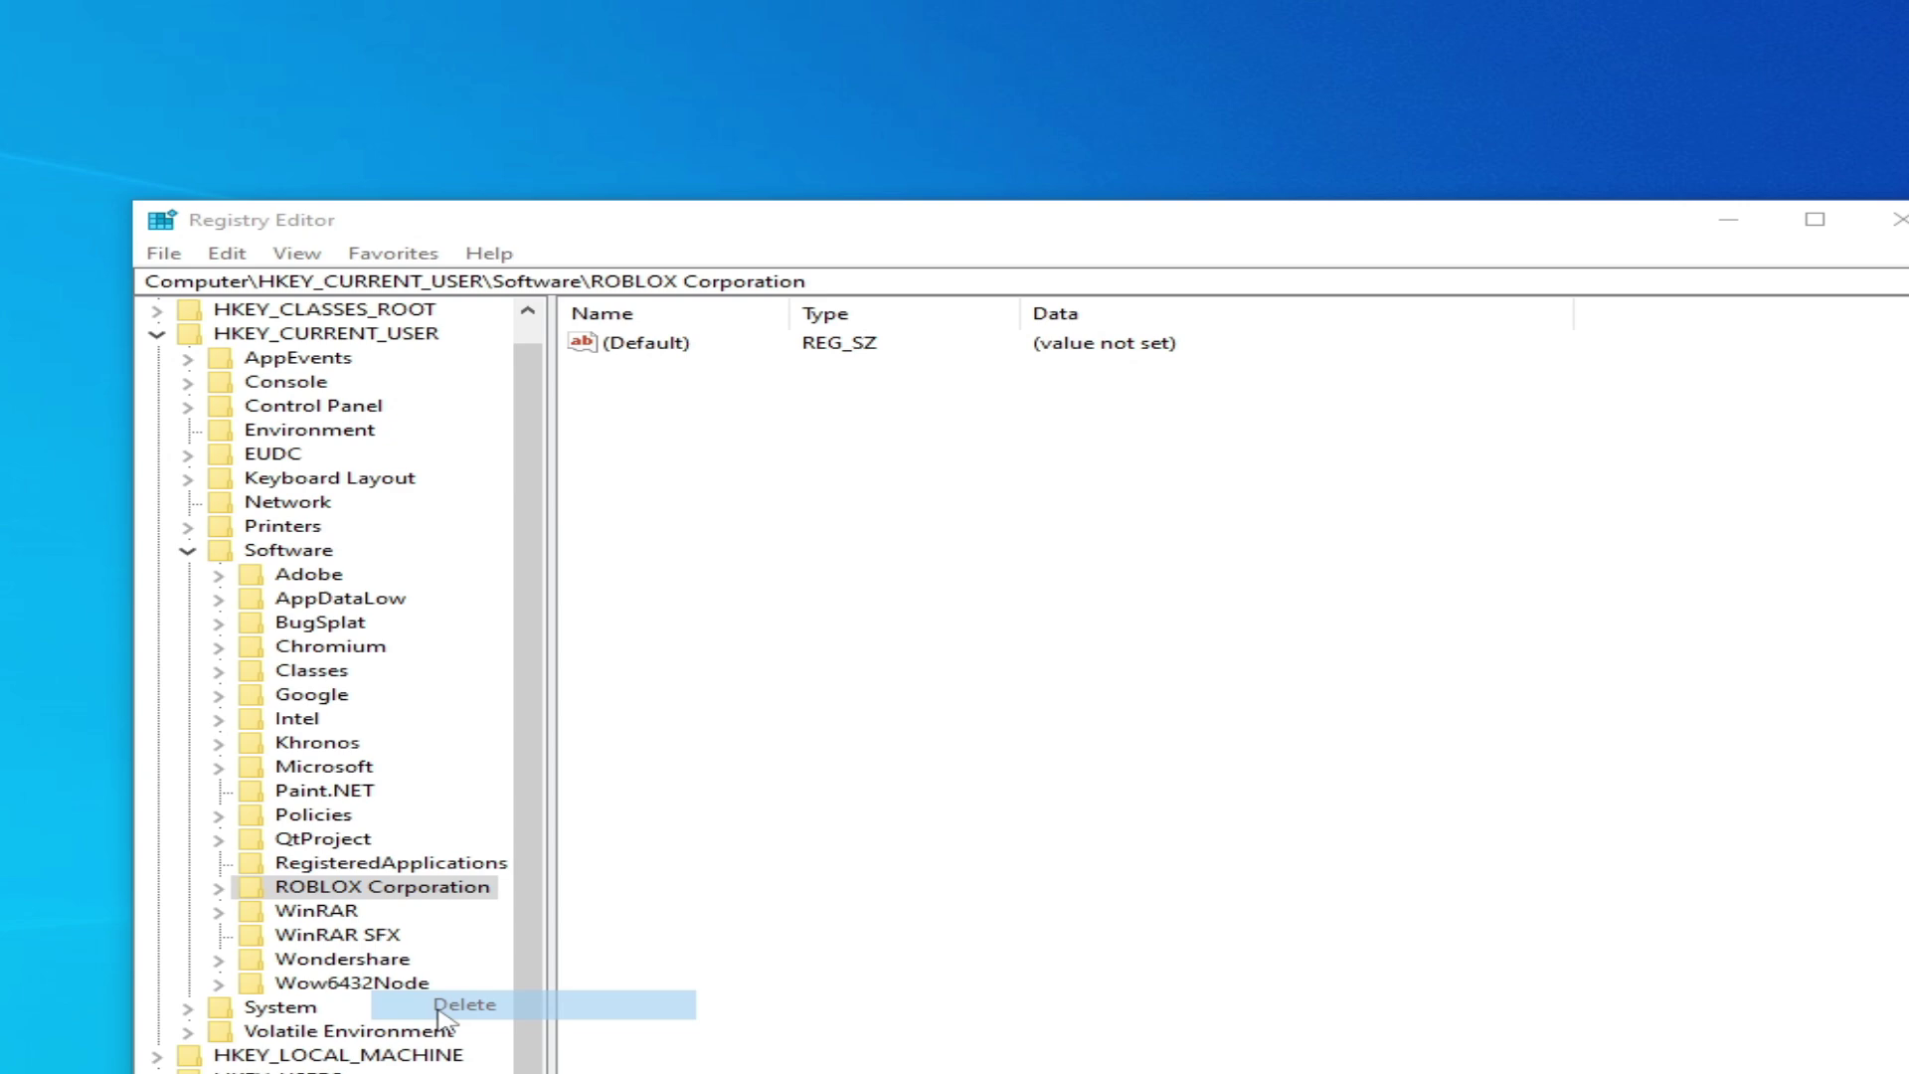
left_click(892, 666)
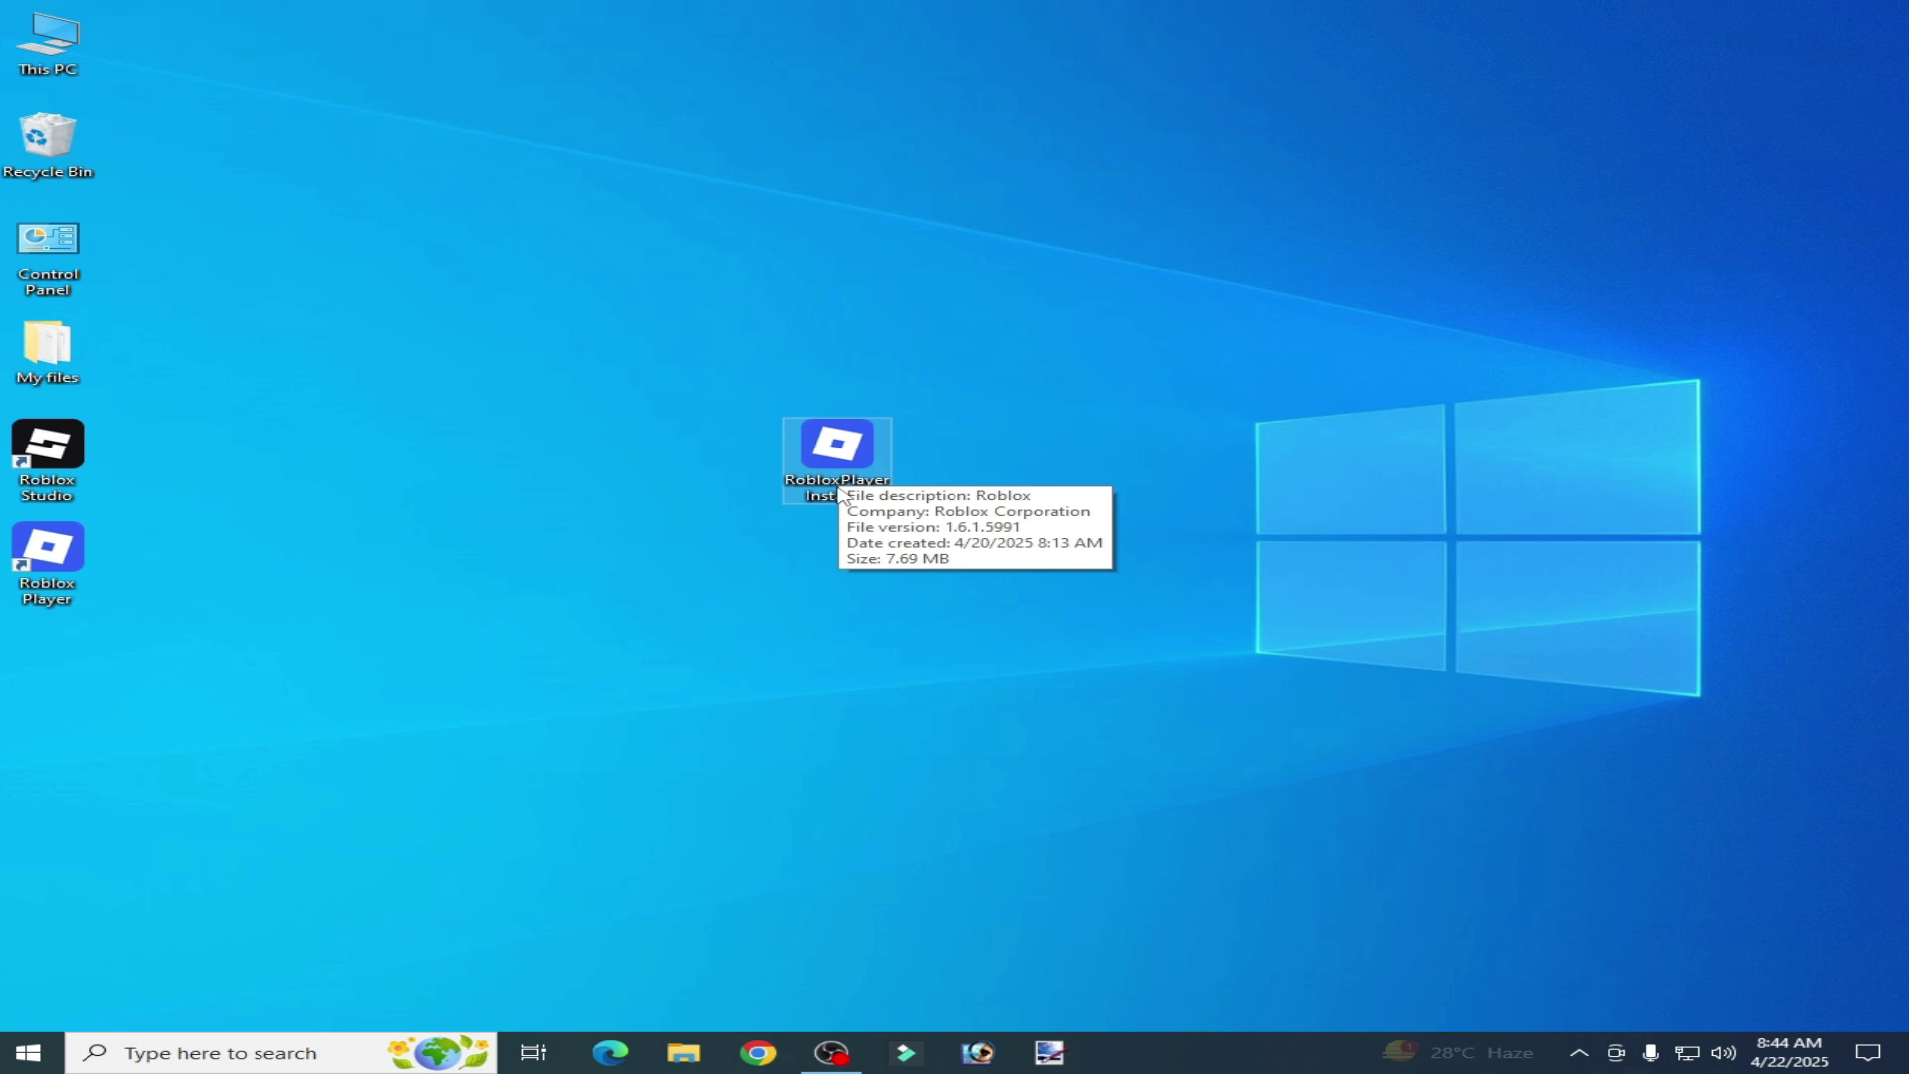
Run the RobloxPlayerInstaller on the desktop as administrator
right_click(847, 456)
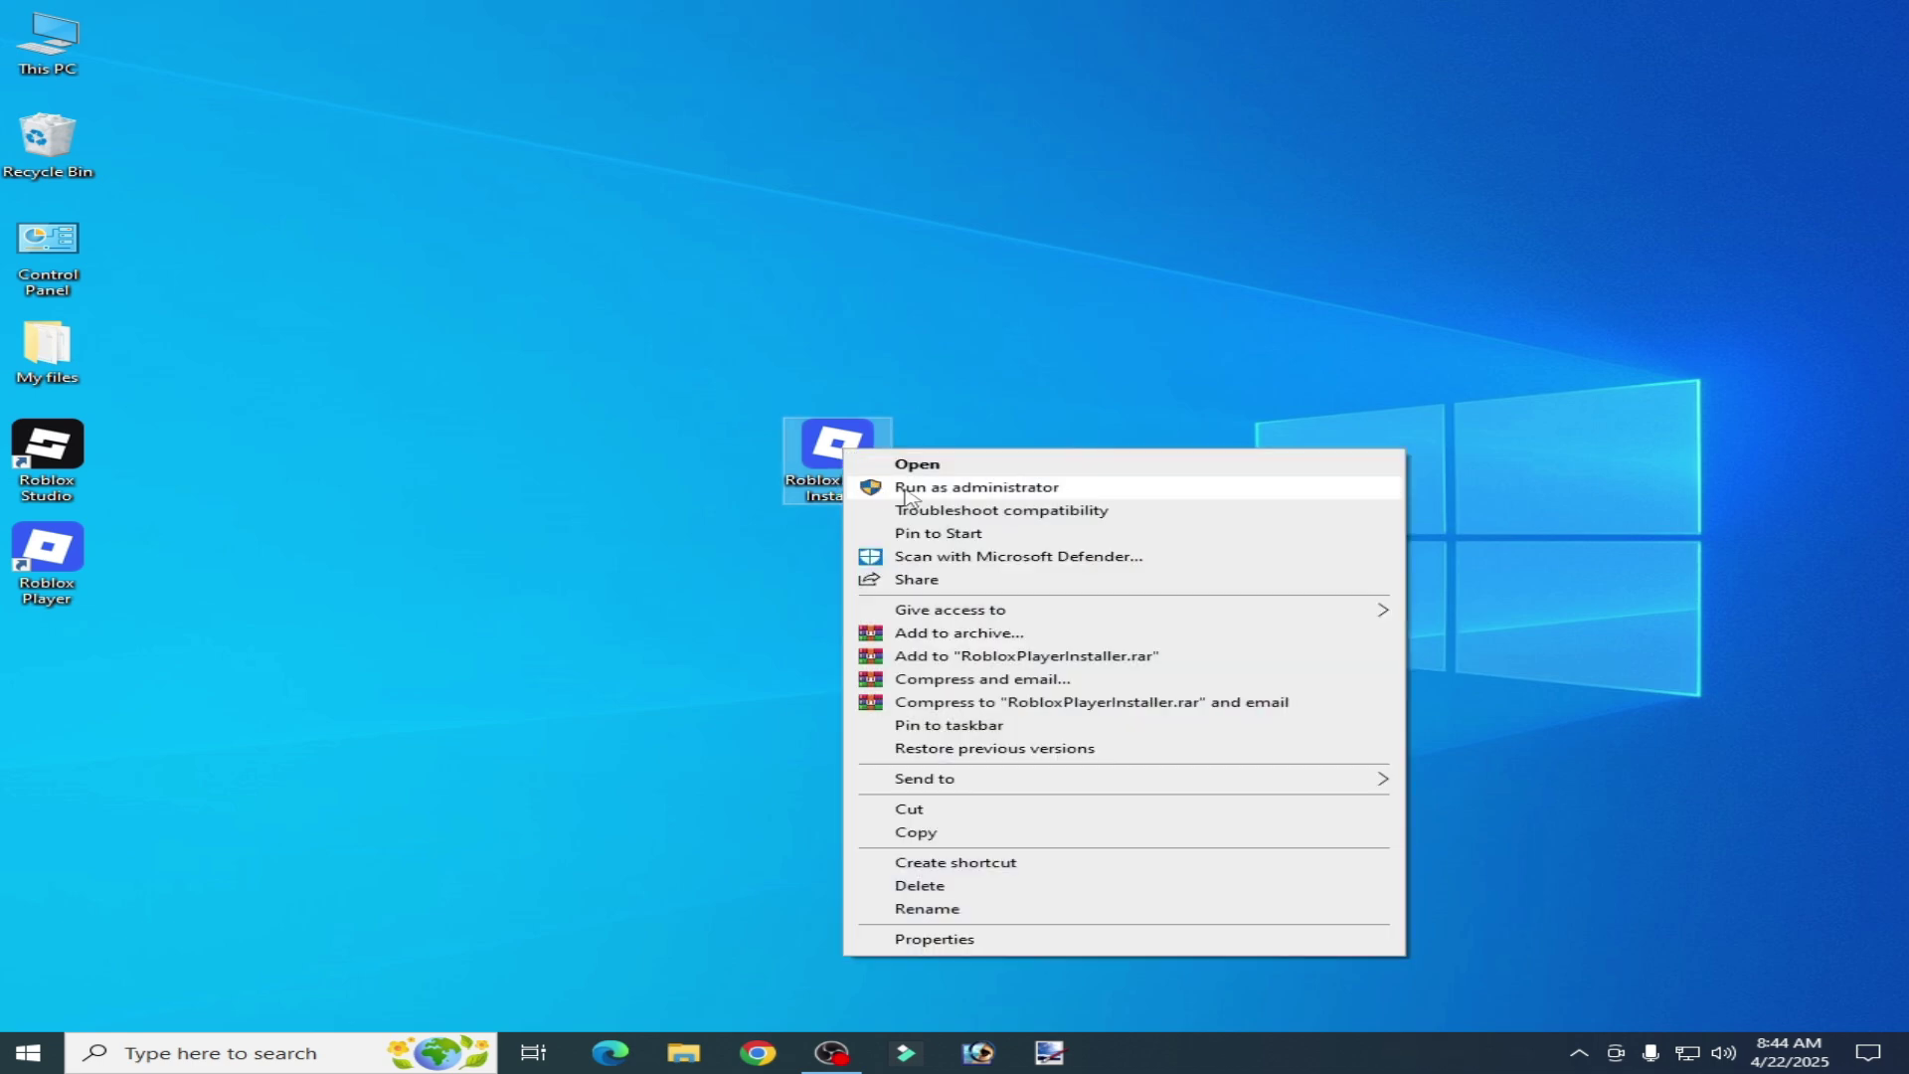
left_click(907, 493)
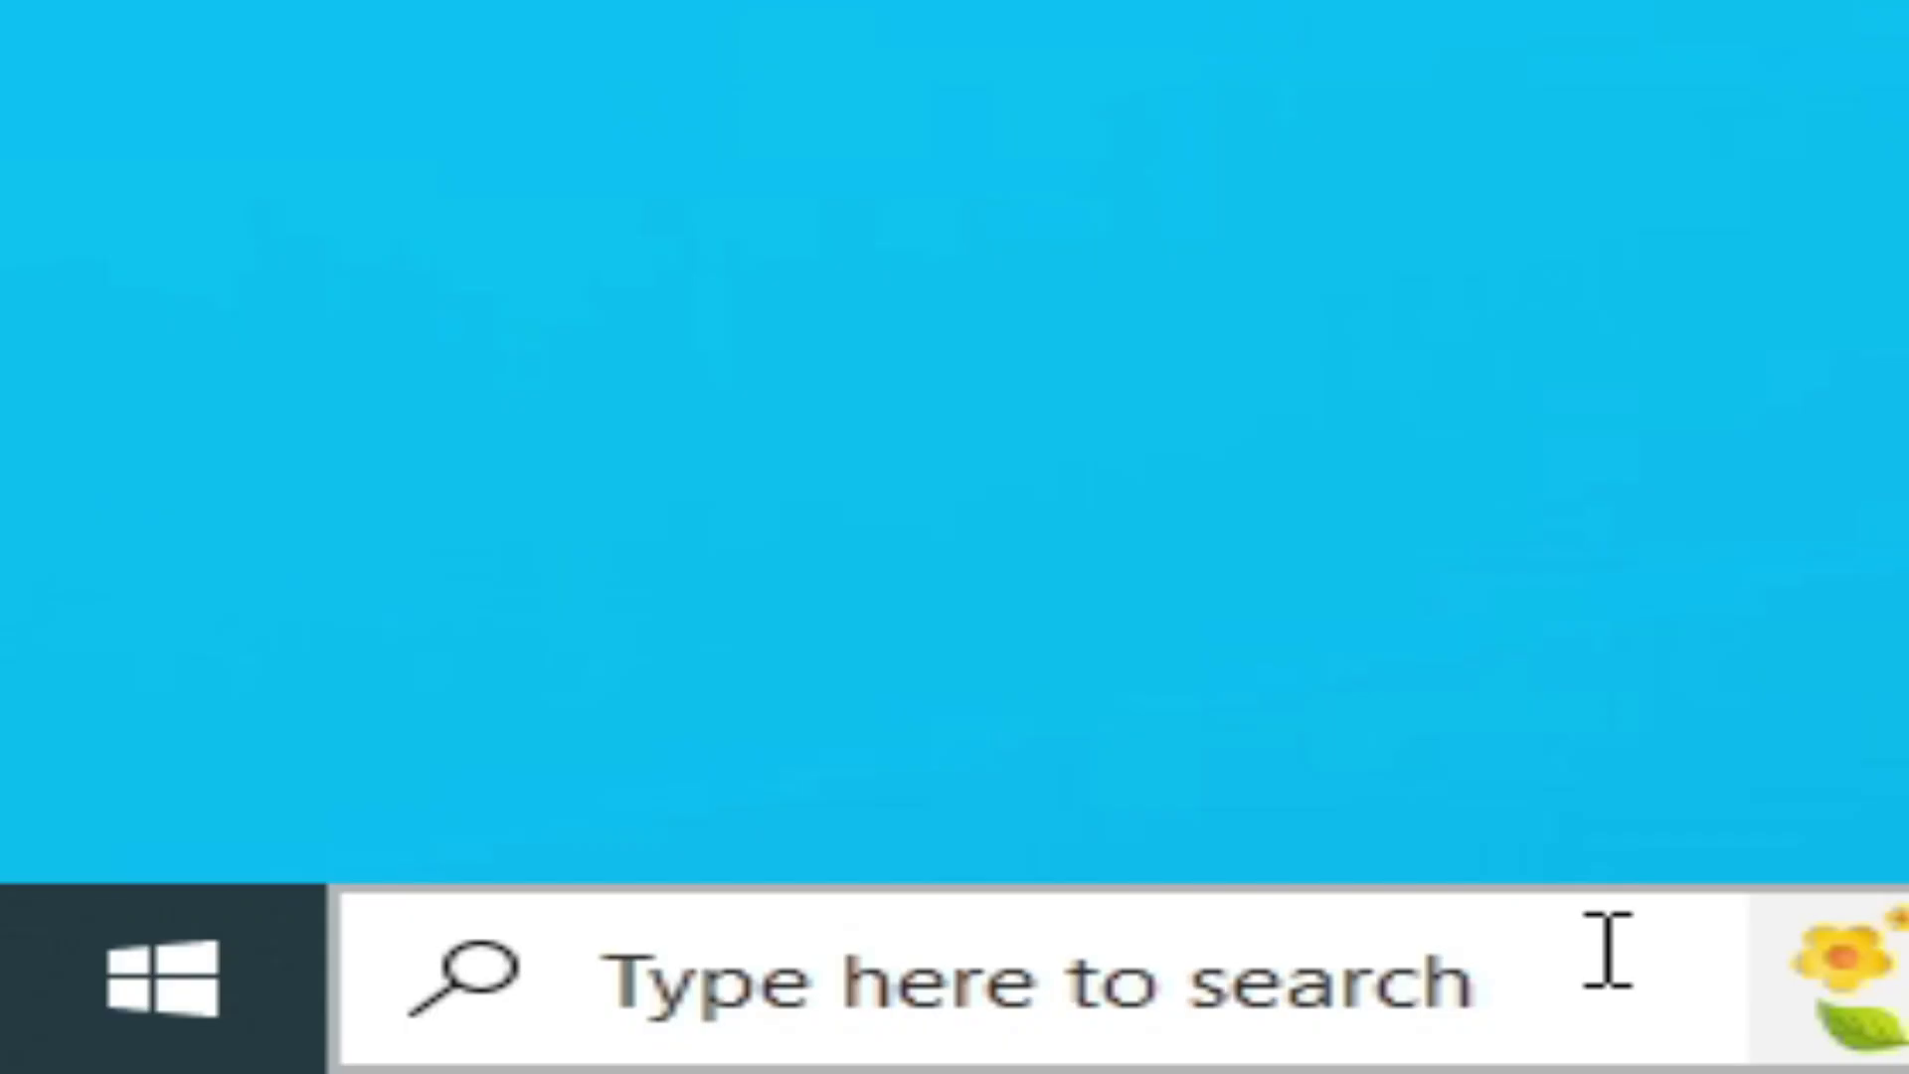
Type 'microsoft st' into Windows Search to find Microsoft Store
left_click(344, 1050)
type("micr")
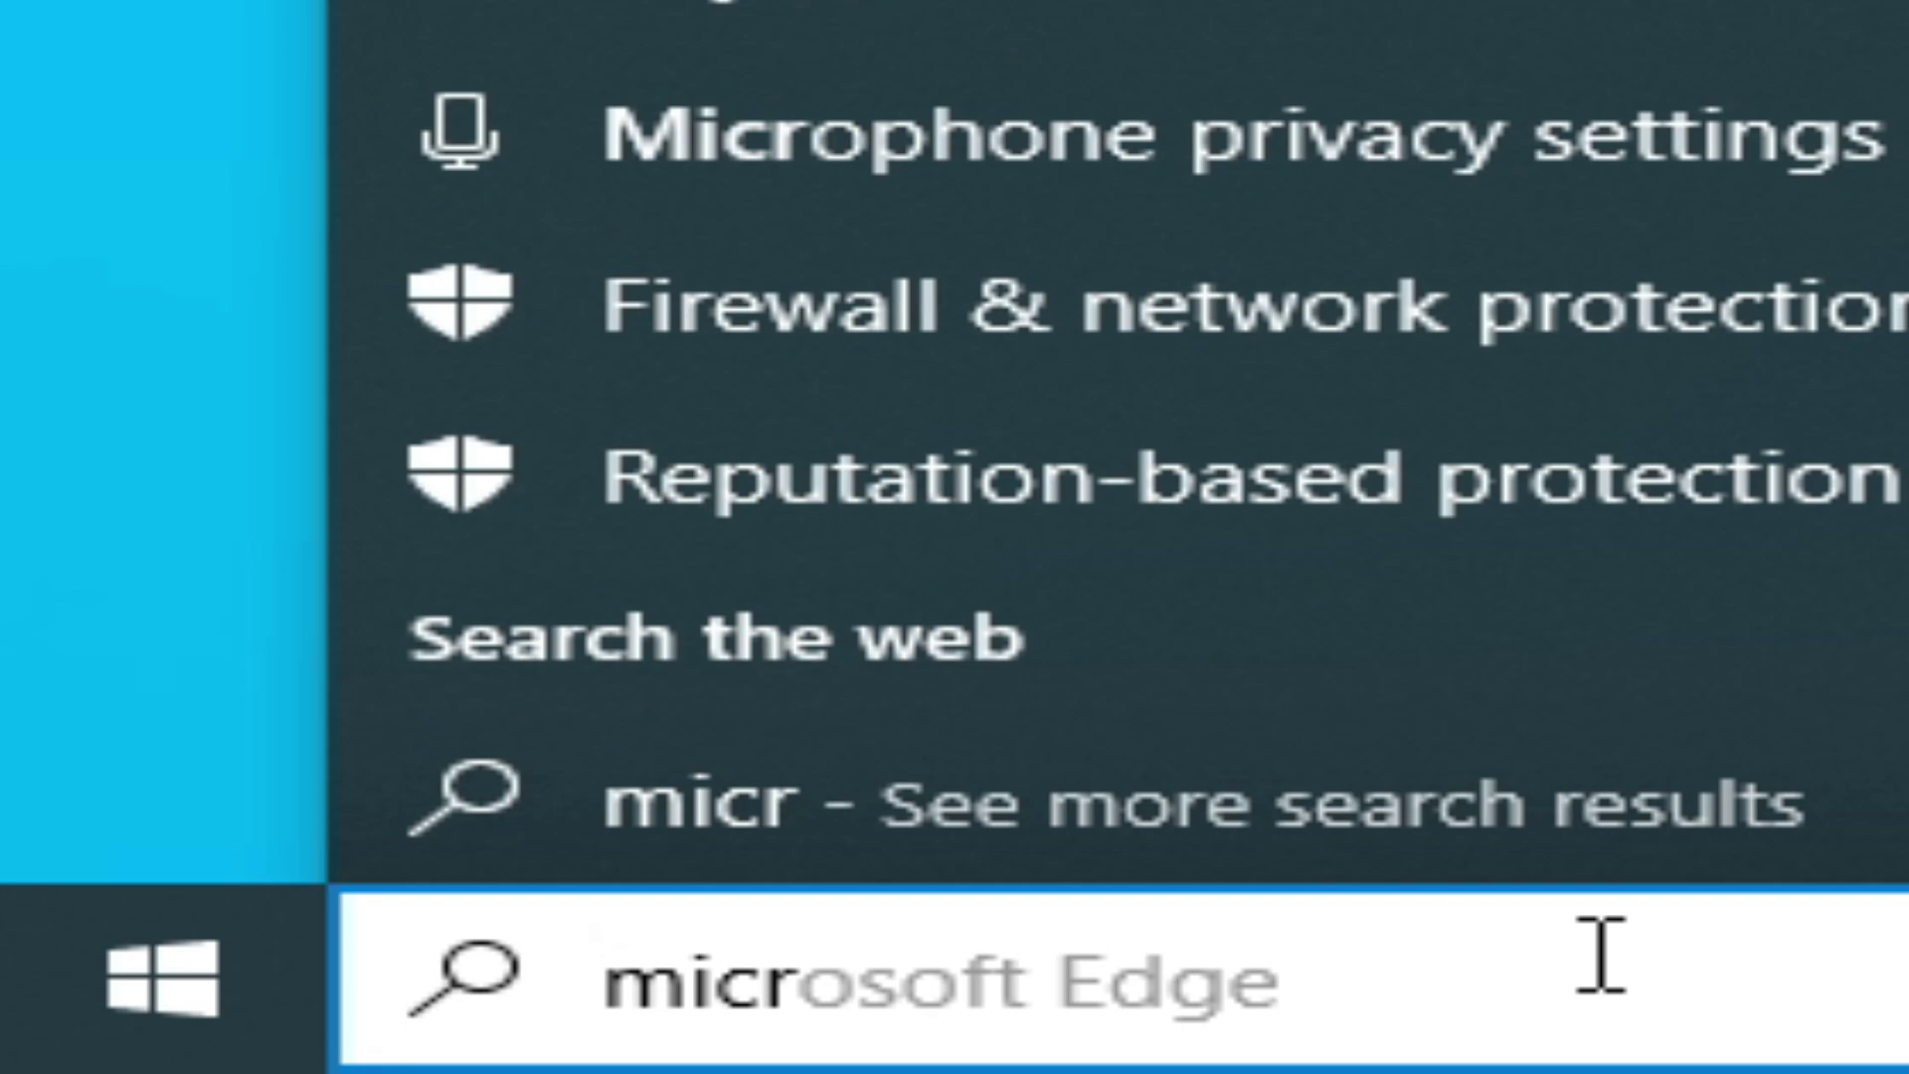
type("osoft st")
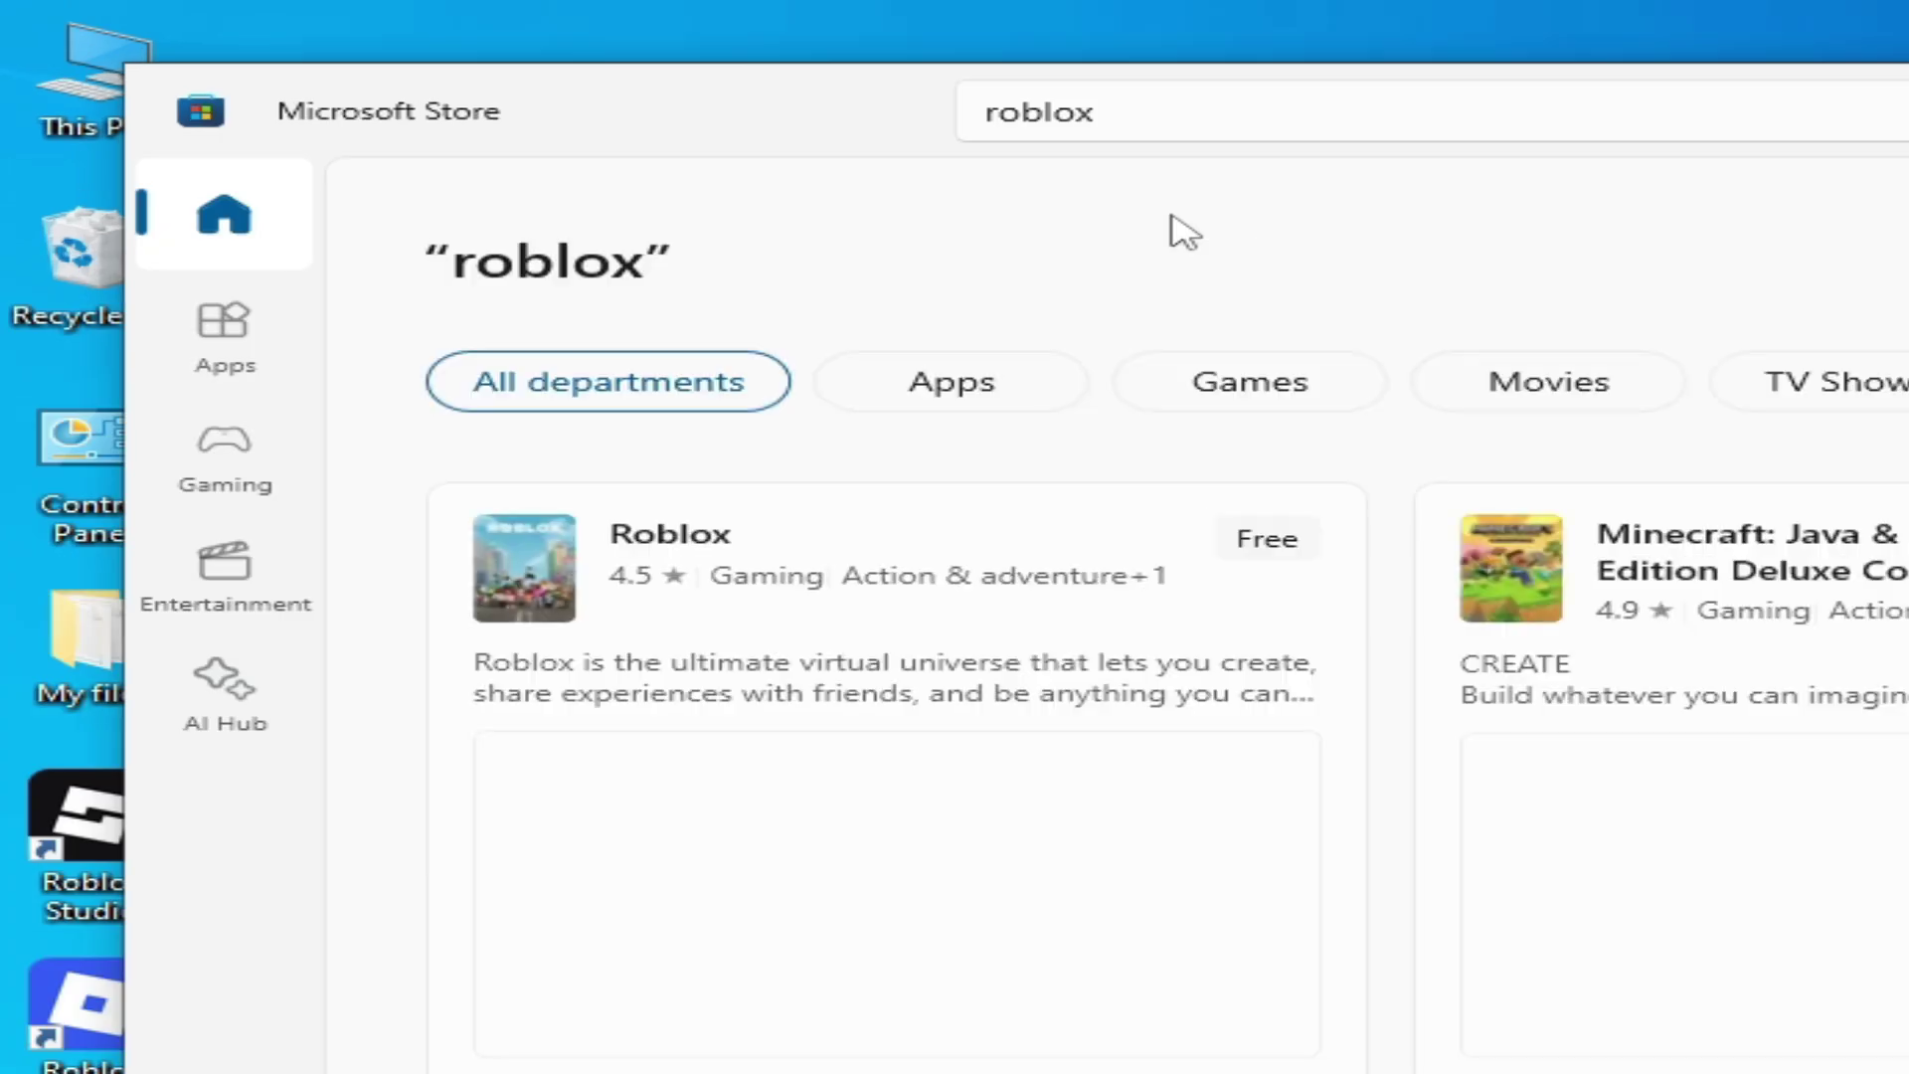
Open the Roblox app page in Microsoft Store and click Get
left_click(971, 437)
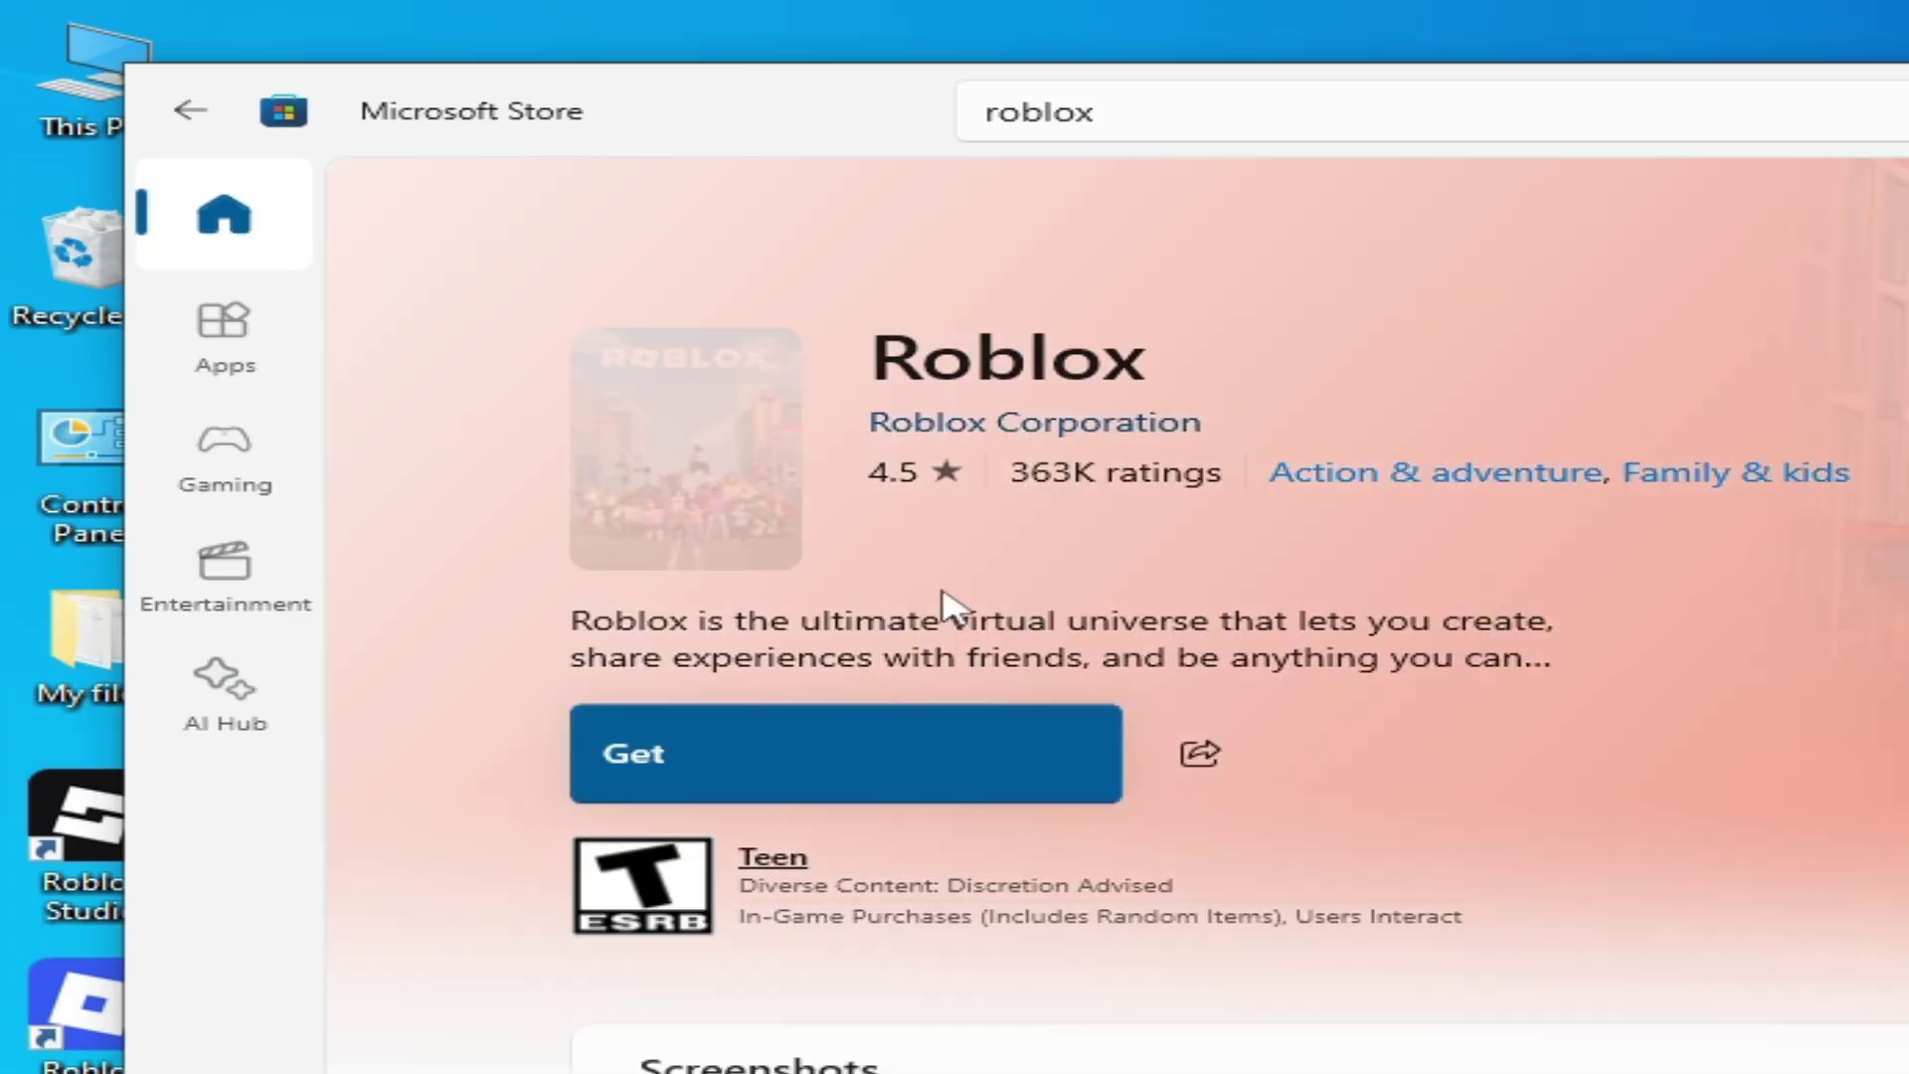
left_click(756, 780)
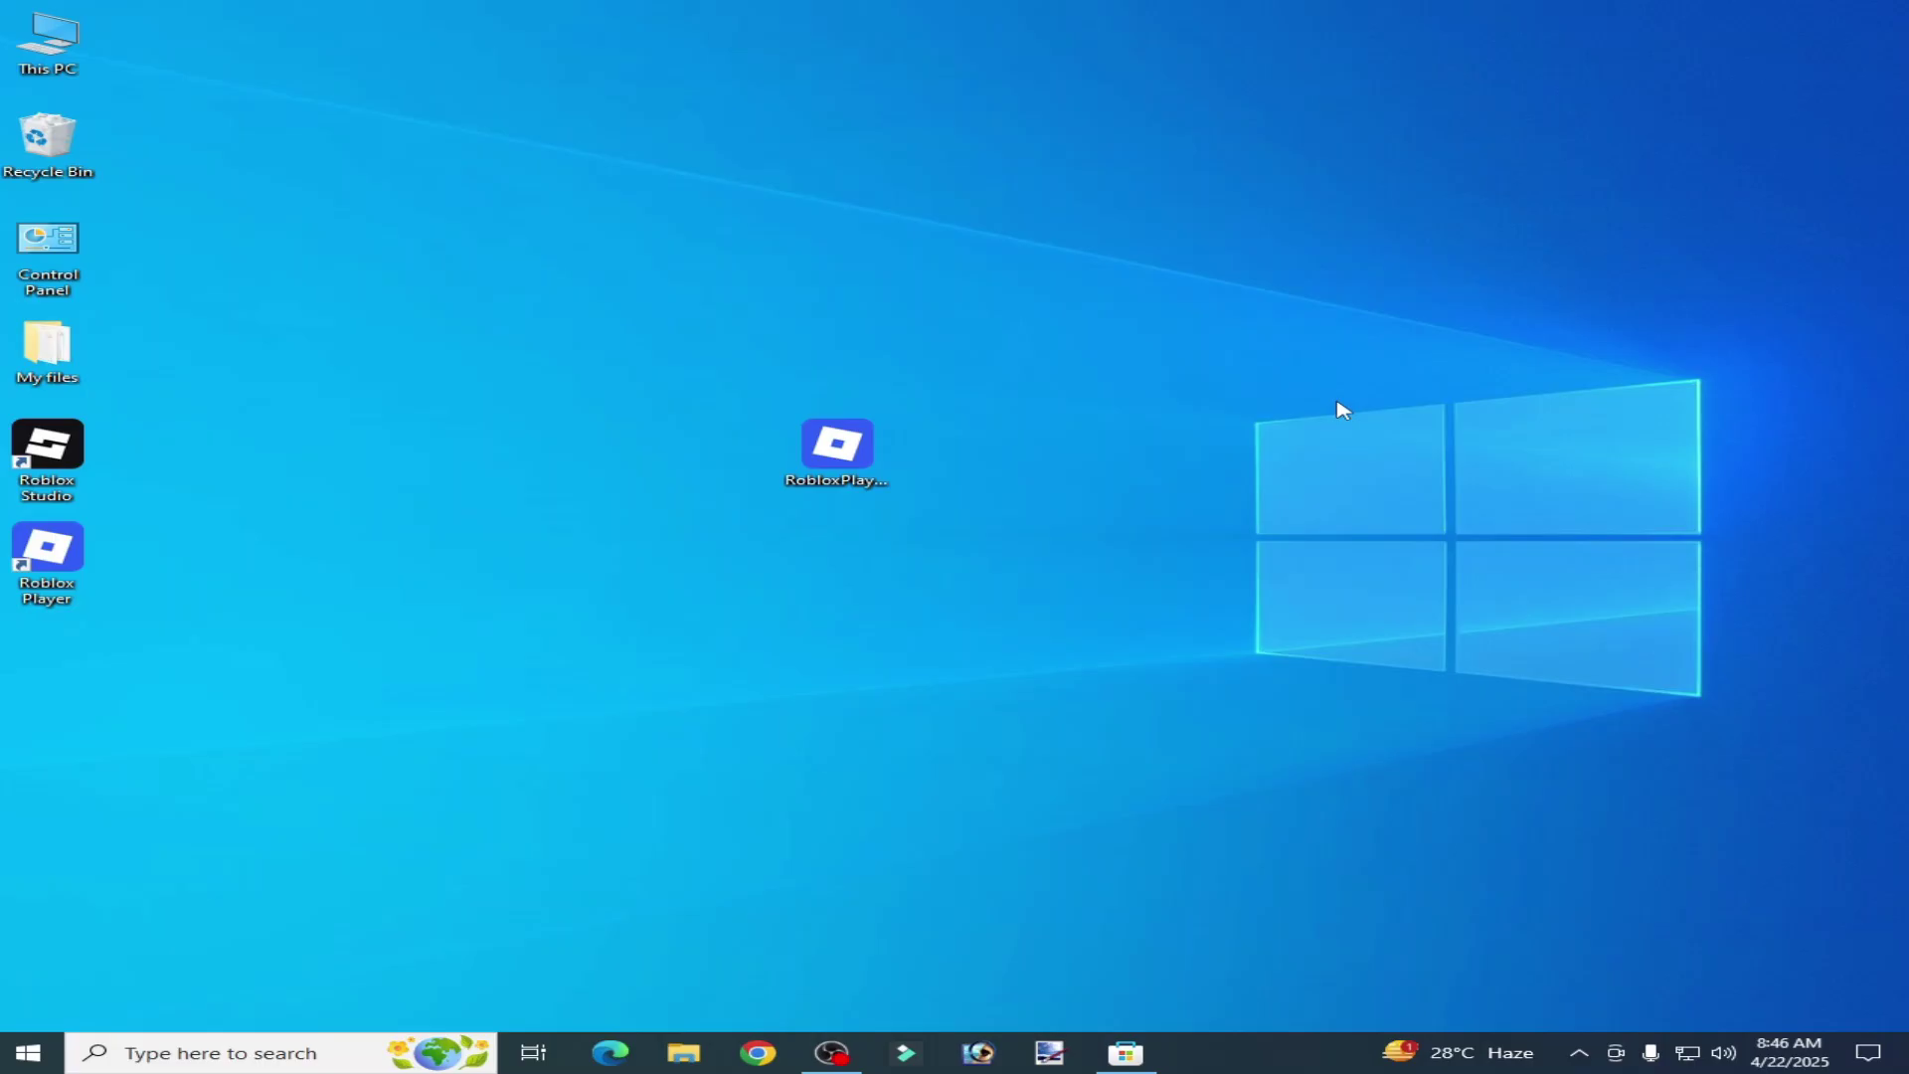